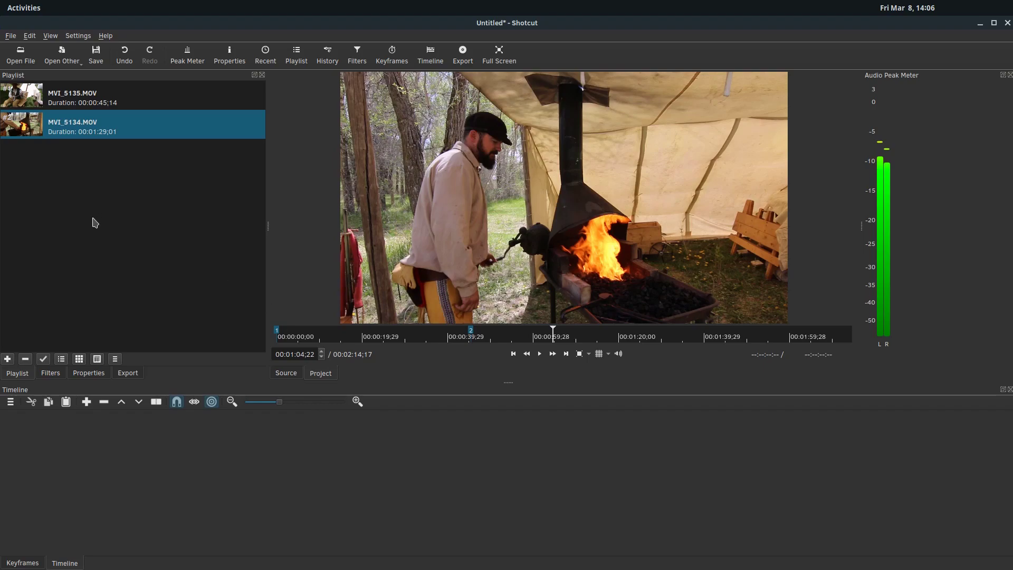
Place MVI_5134.MOV on the V1 track and set the playhead just after its start
click(21, 563)
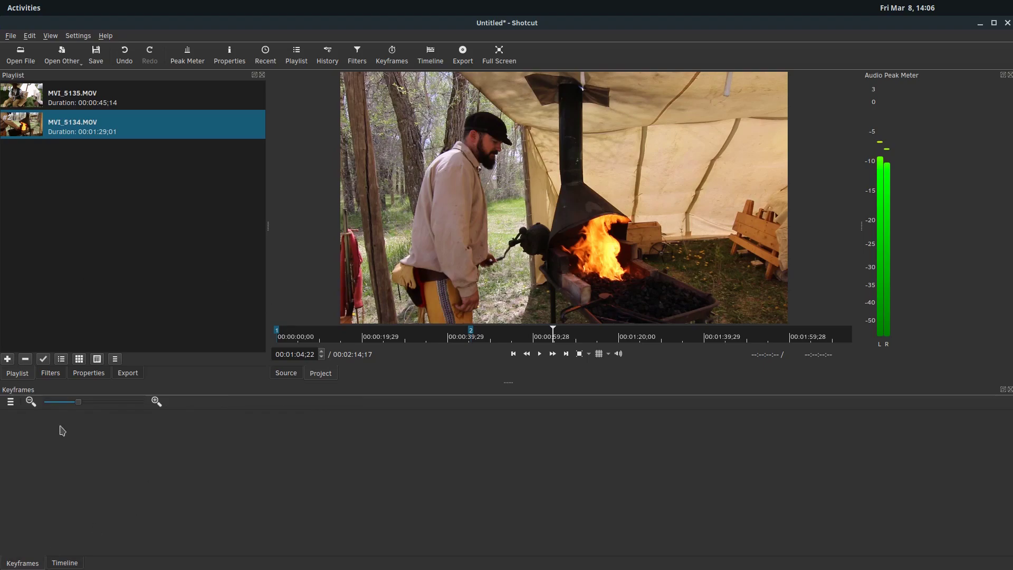
click(64, 563)
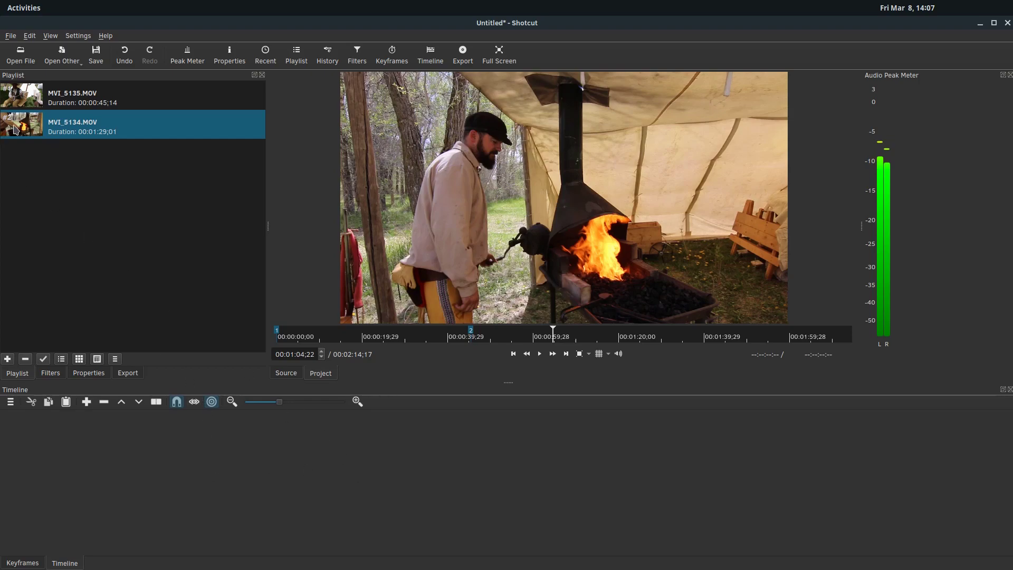
drag(11, 130, 121, 477)
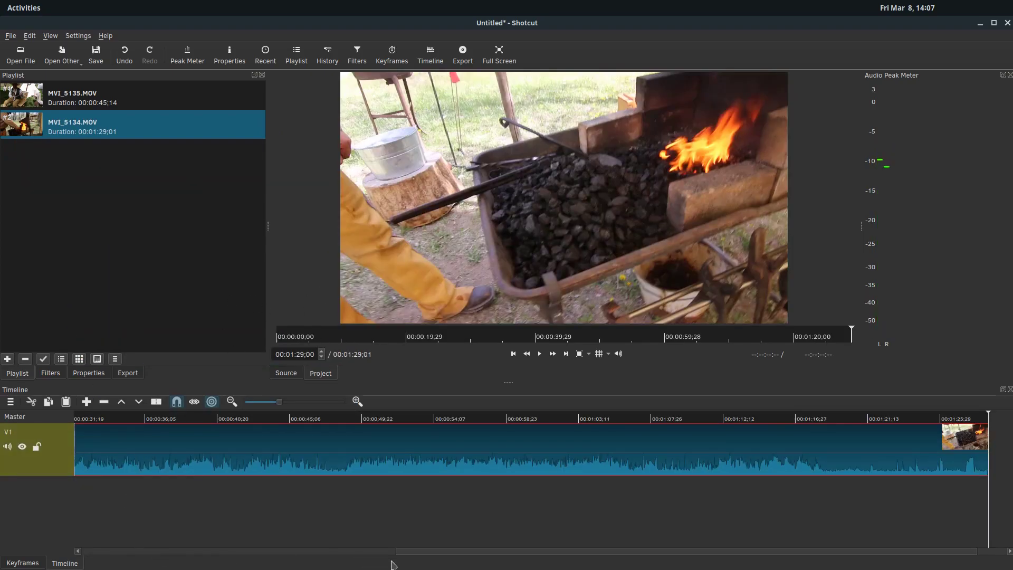
drag(397, 551, 29, 548)
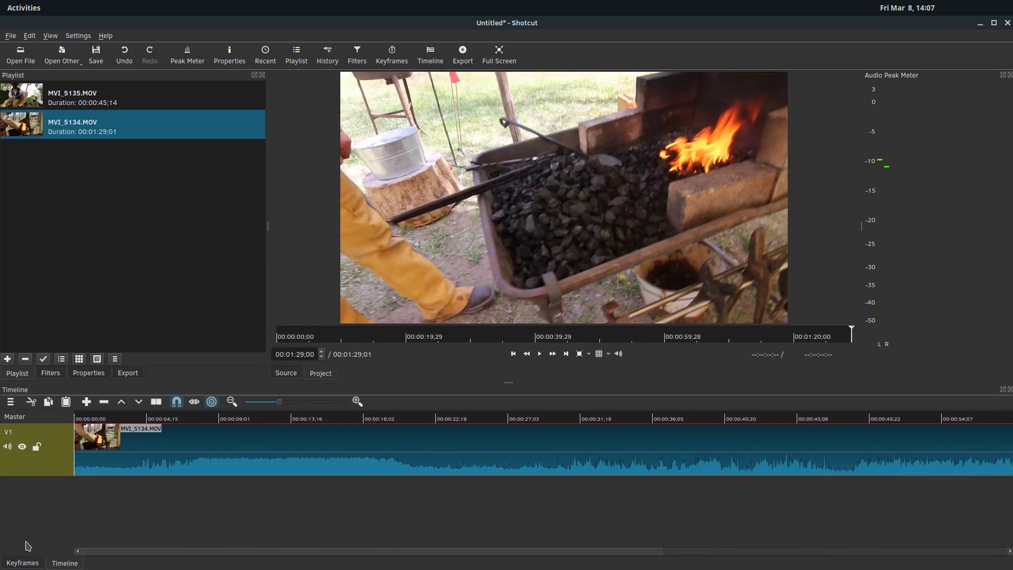
click(103, 419)
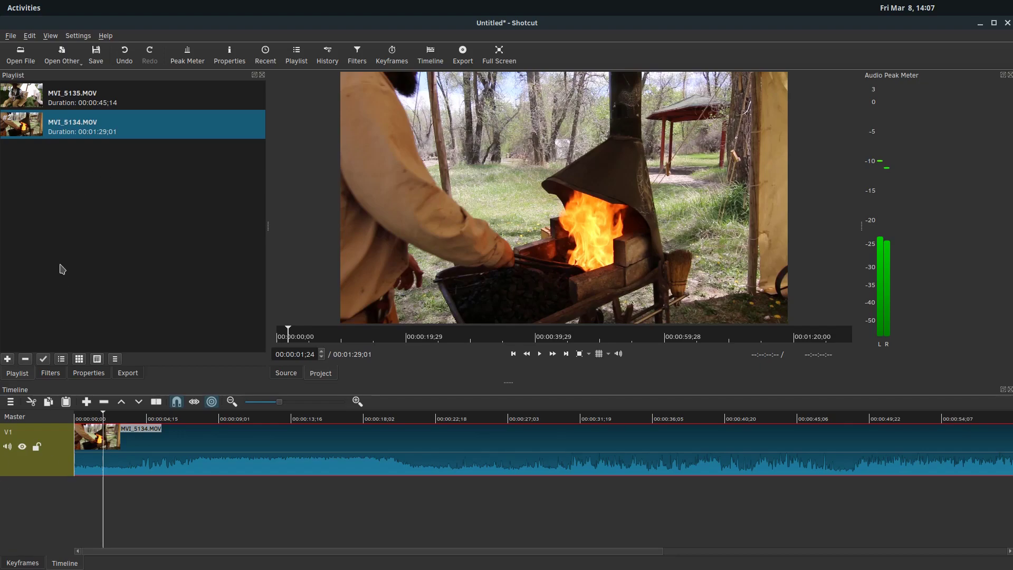
Add a Video > Text filter to MVI_5134.MOV and replace its text with 'My Text'
click(53, 373)
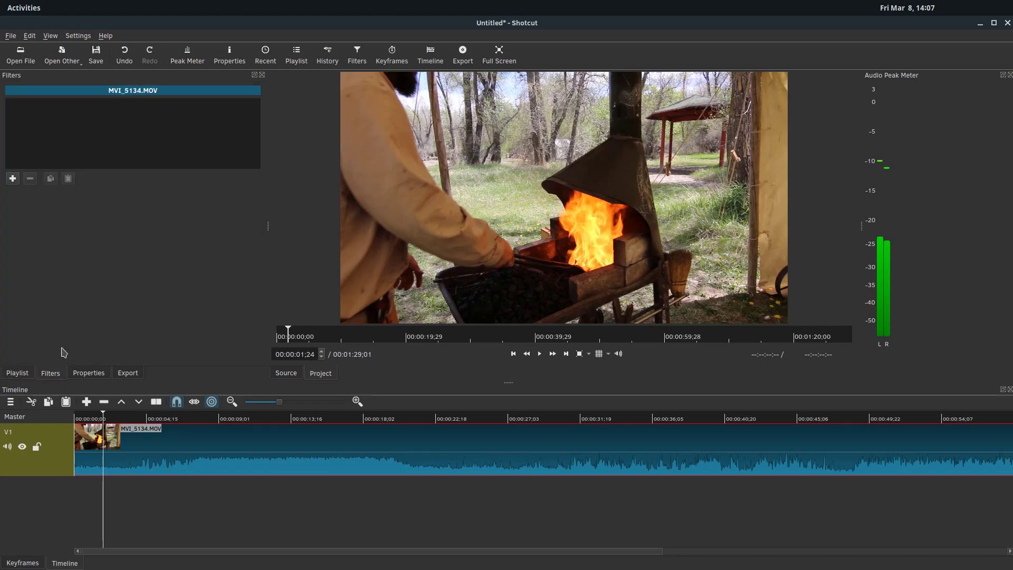
click(13, 179)
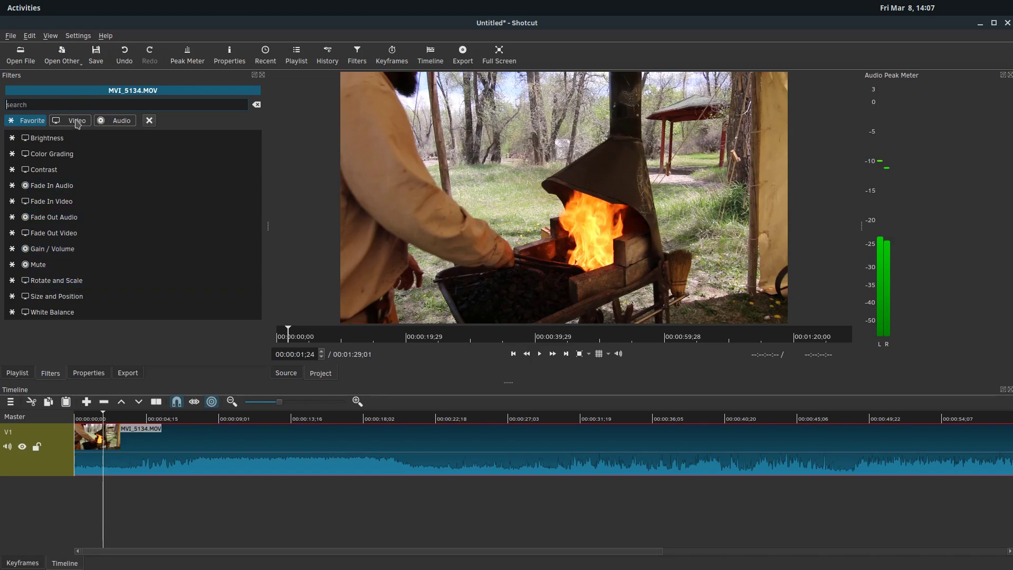
click(77, 120)
scroll(79, 264, down, 3)
click(58, 311)
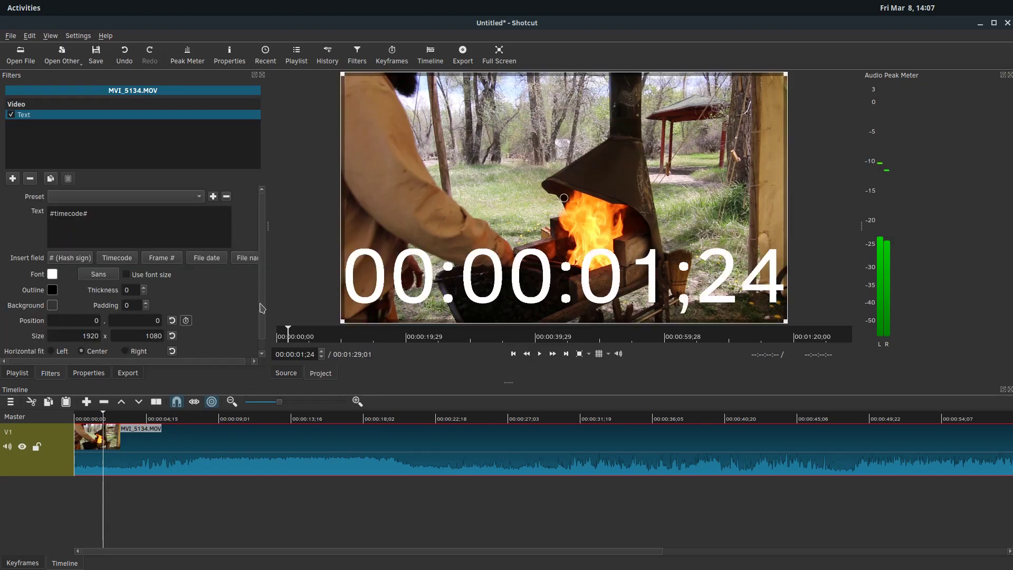
triple_click(51, 215)
text(My Text)
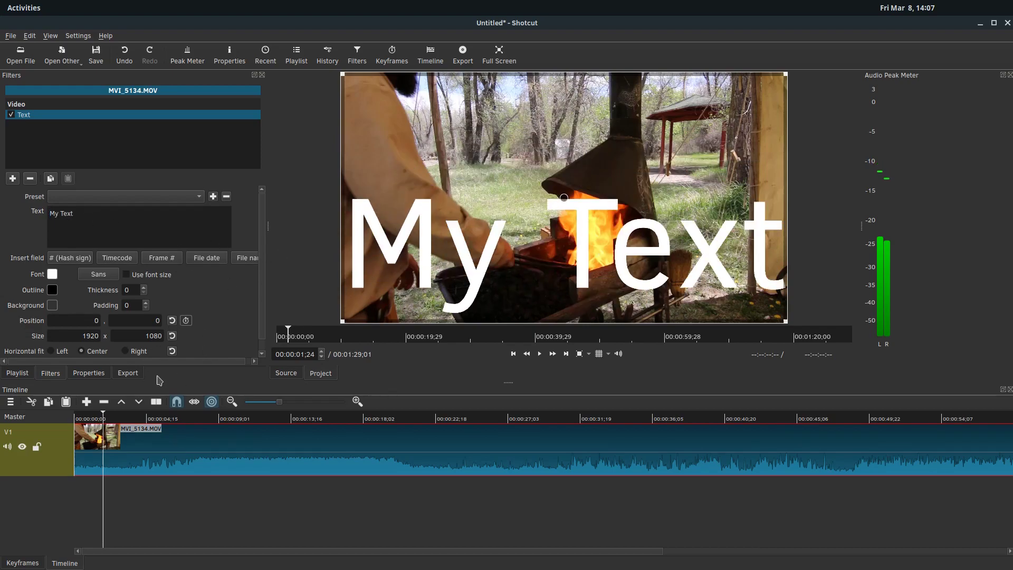
Delay the Text filter's start on its keyframe track and preview when the text appears
click(29, 563)
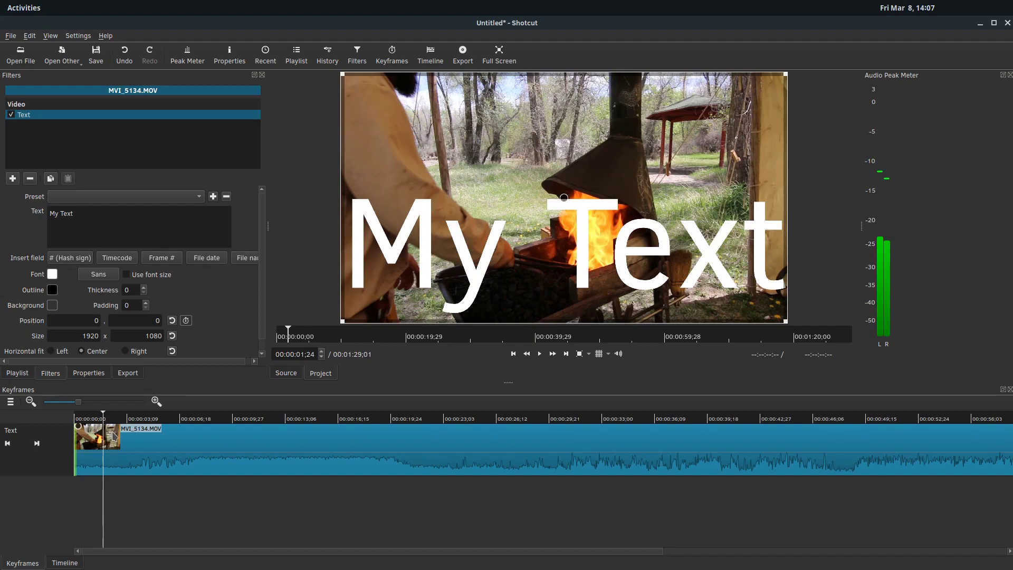
drag(75, 444, 123, 443)
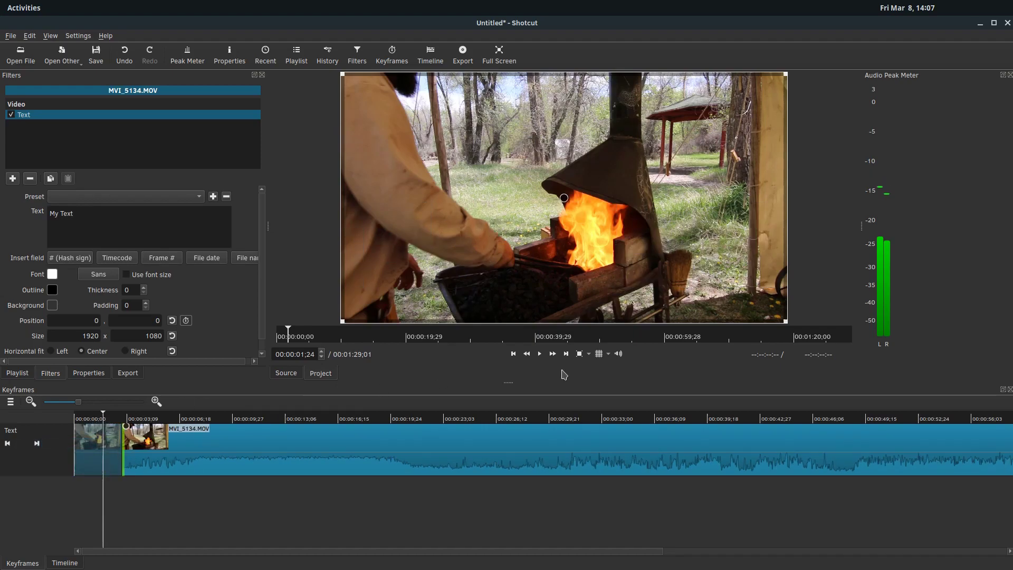
click(539, 354)
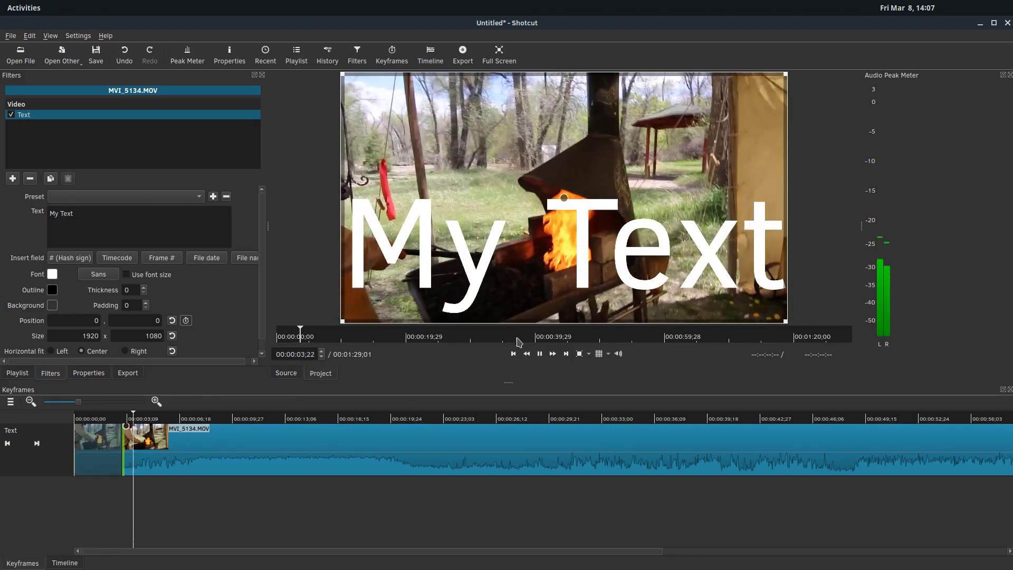
click(539, 354)
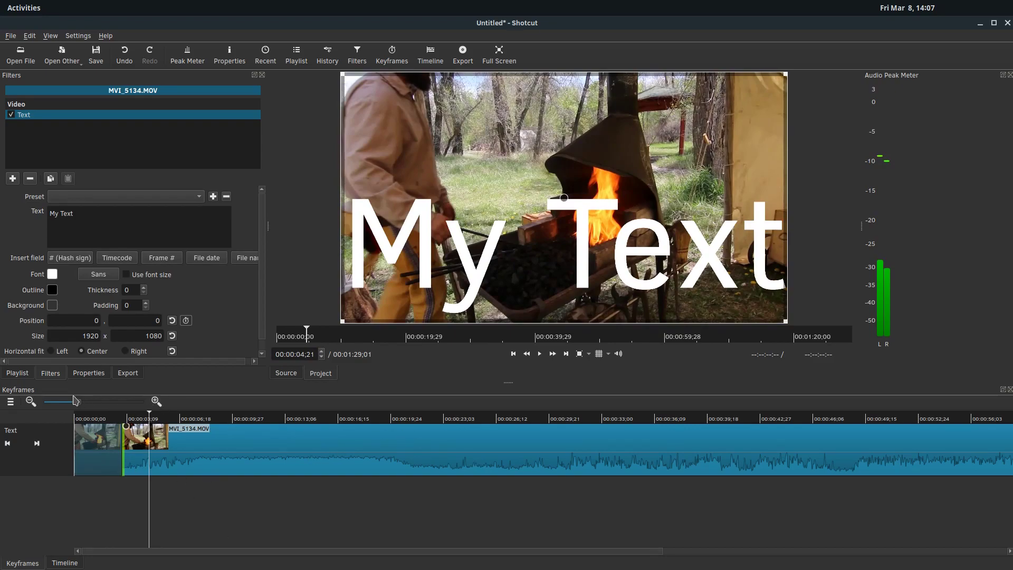
End the Text filter around 00:00:07;22, with the playhead back before the text
click(31, 401)
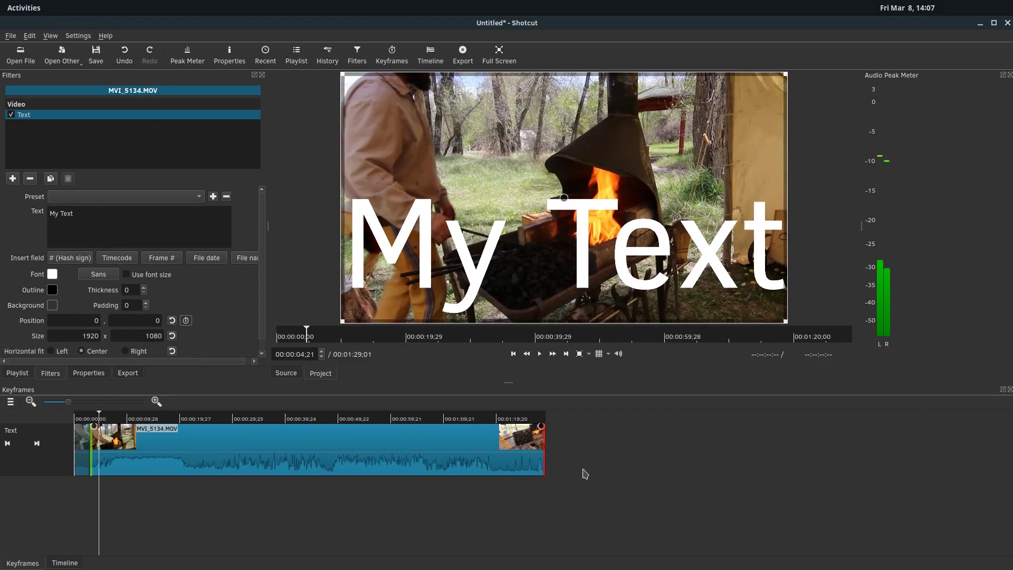
drag(543, 448, 108, 447)
click(83, 419)
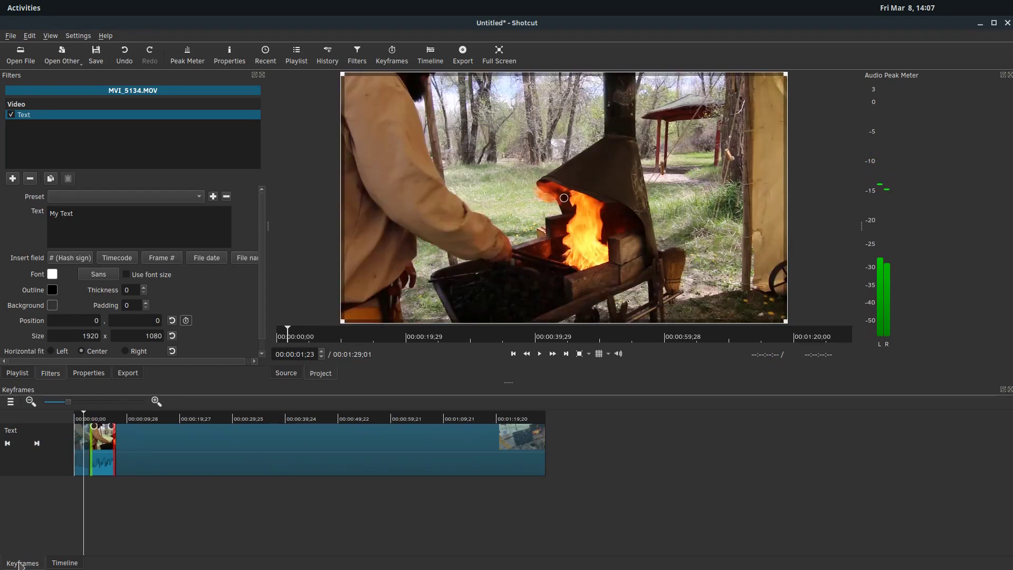
Play back the clip to review the shortened text timing
click(64, 562)
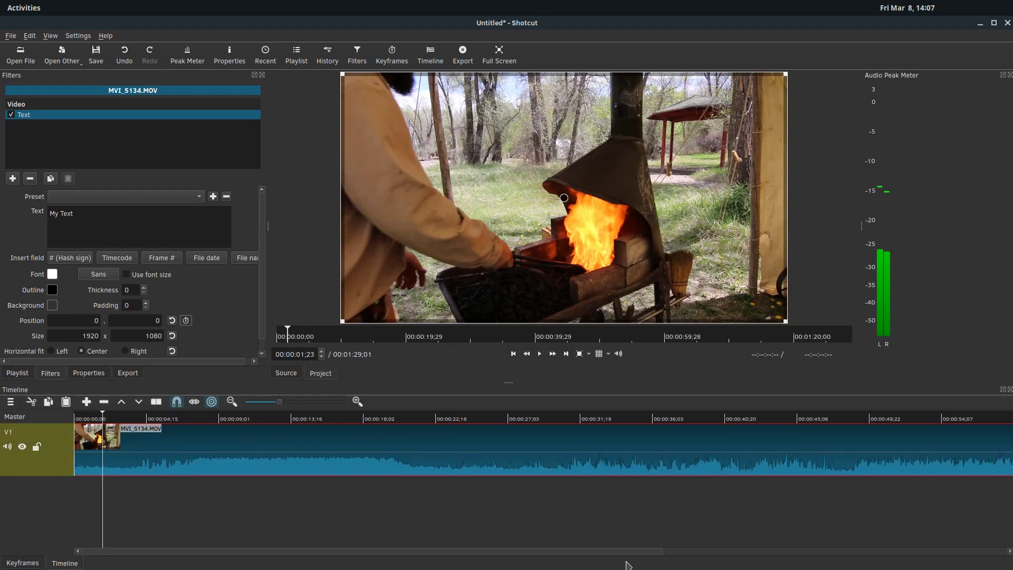
drag(607, 554, 943, 482)
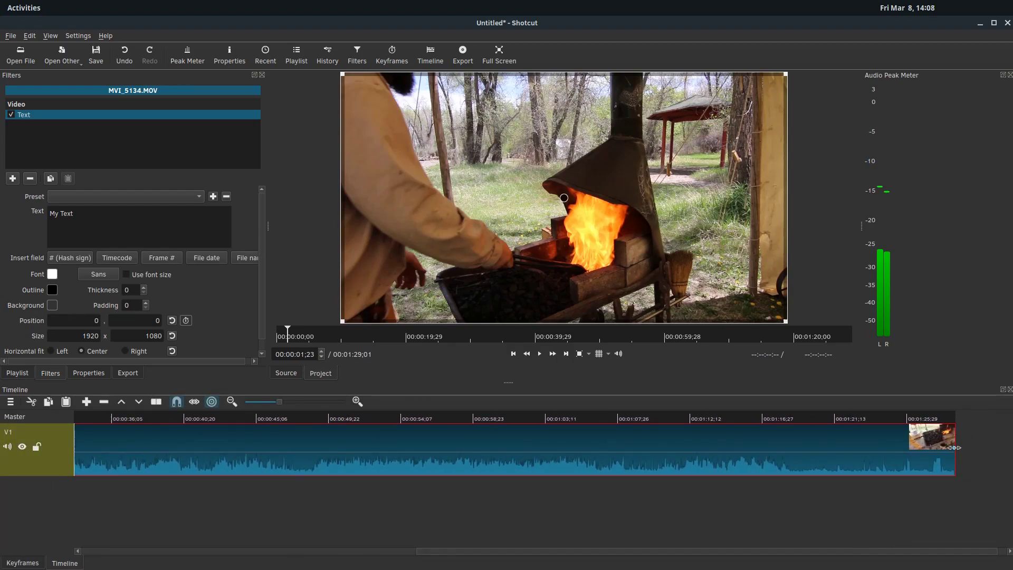
drag(865, 554, 326, 557)
click(13, 565)
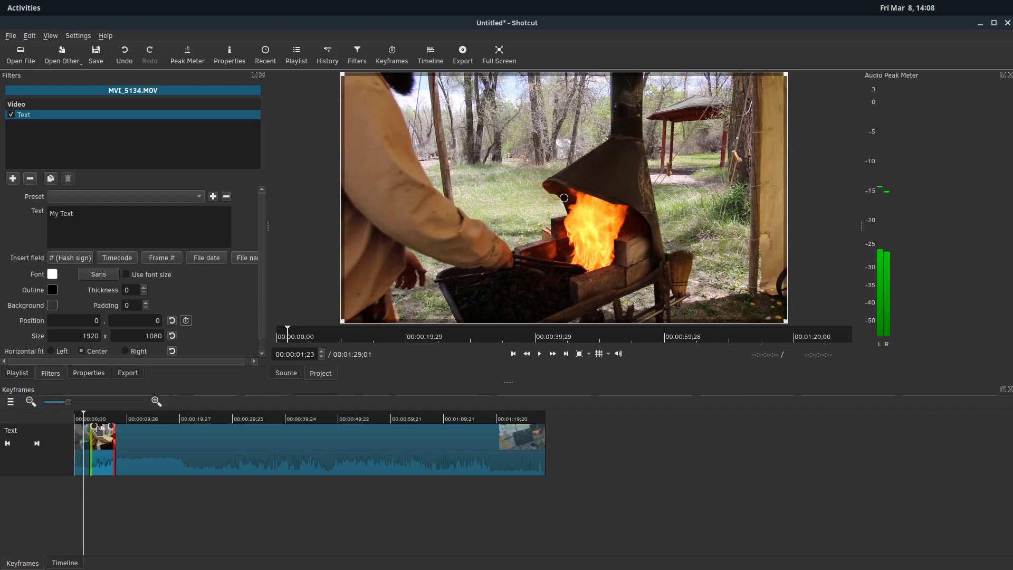
click(541, 357)
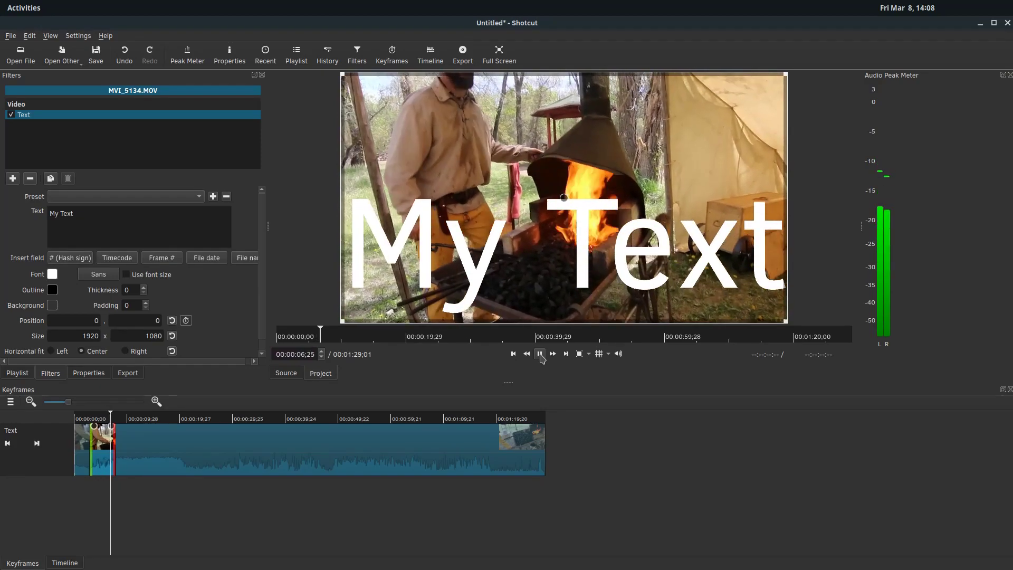
click(540, 357)
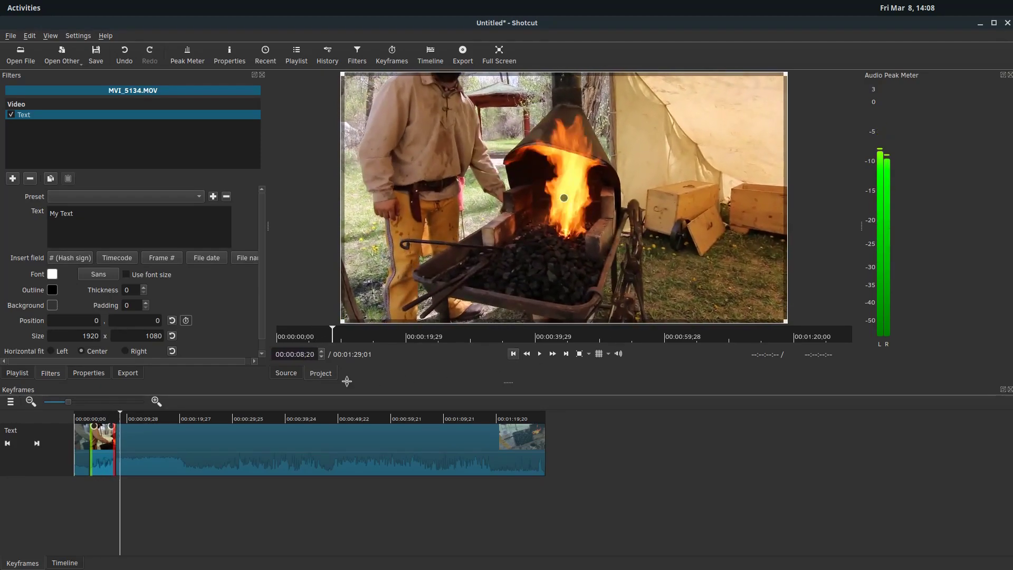
Zoom in on the keyframes timeline and give the Text filter a fade-in at its start
click(156, 401)
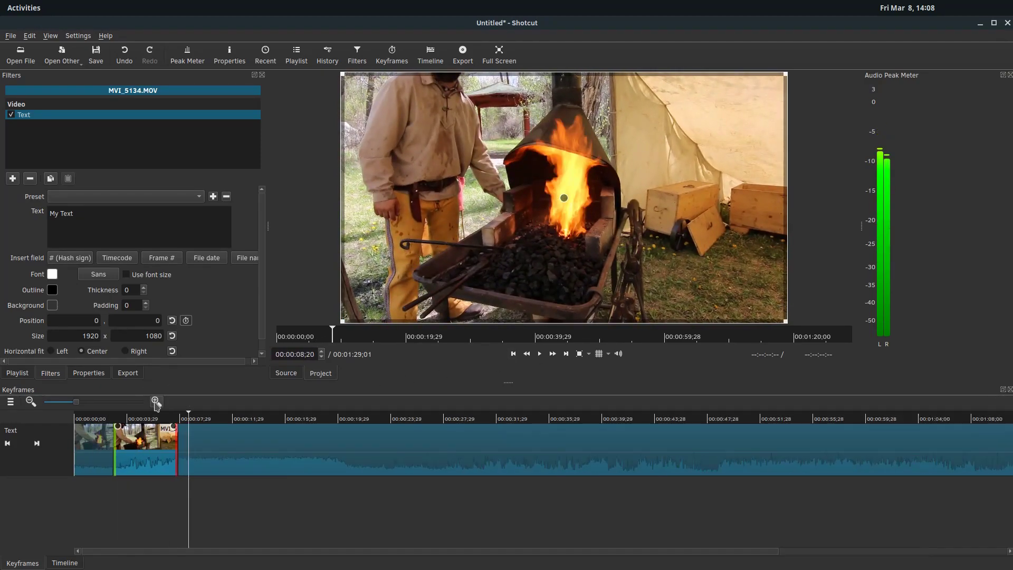
click(156, 401)
click(157, 401)
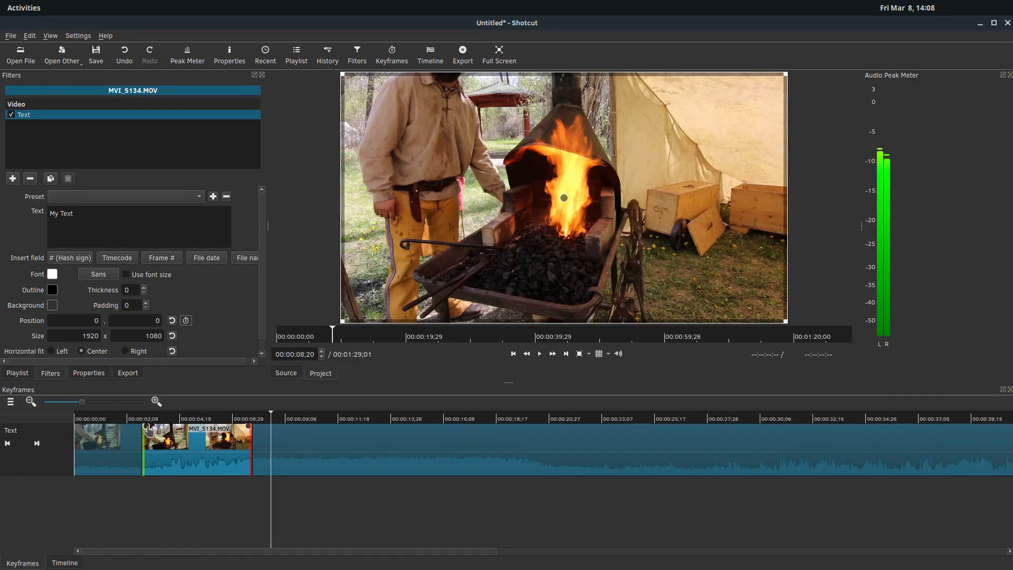
drag(149, 430, 180, 428)
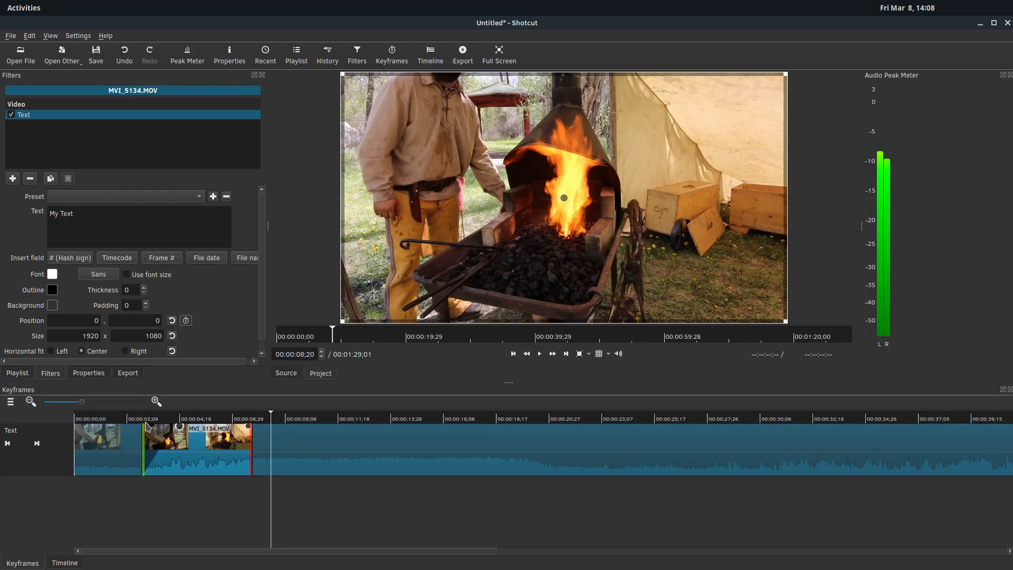
click(180, 428)
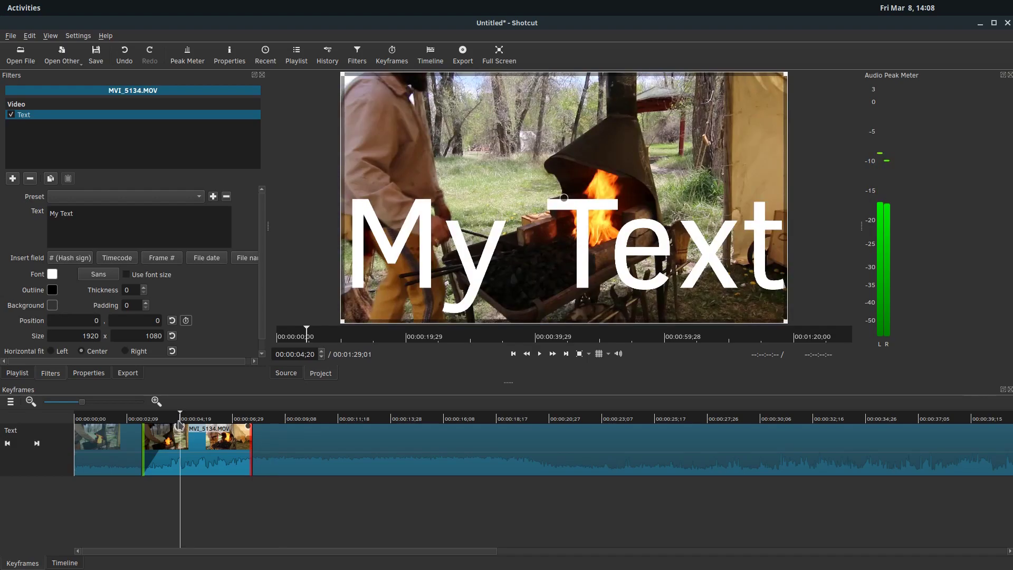
click(179, 428)
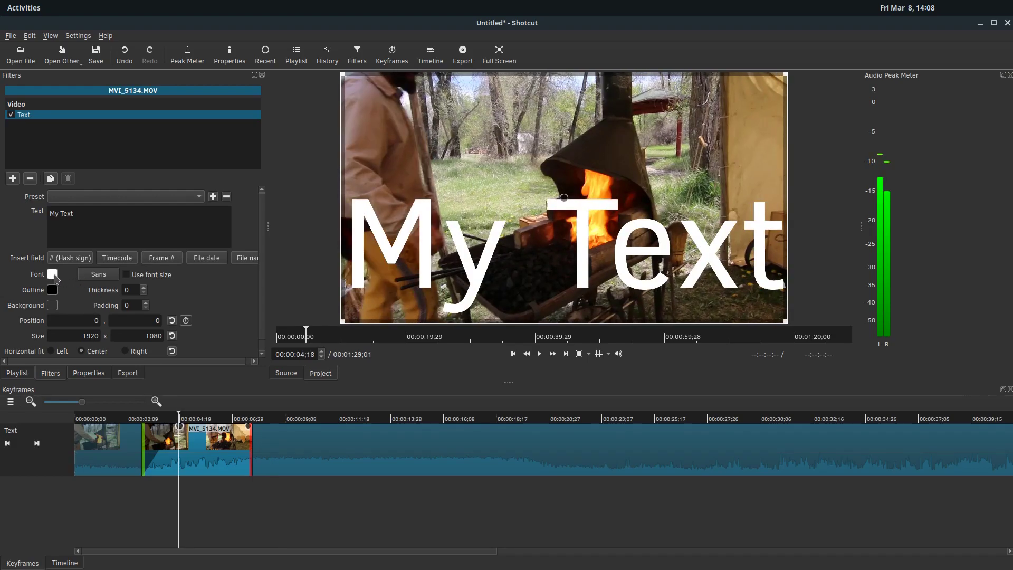
Make the text colour pure red and preview it during playback
click(52, 273)
click(856, 363)
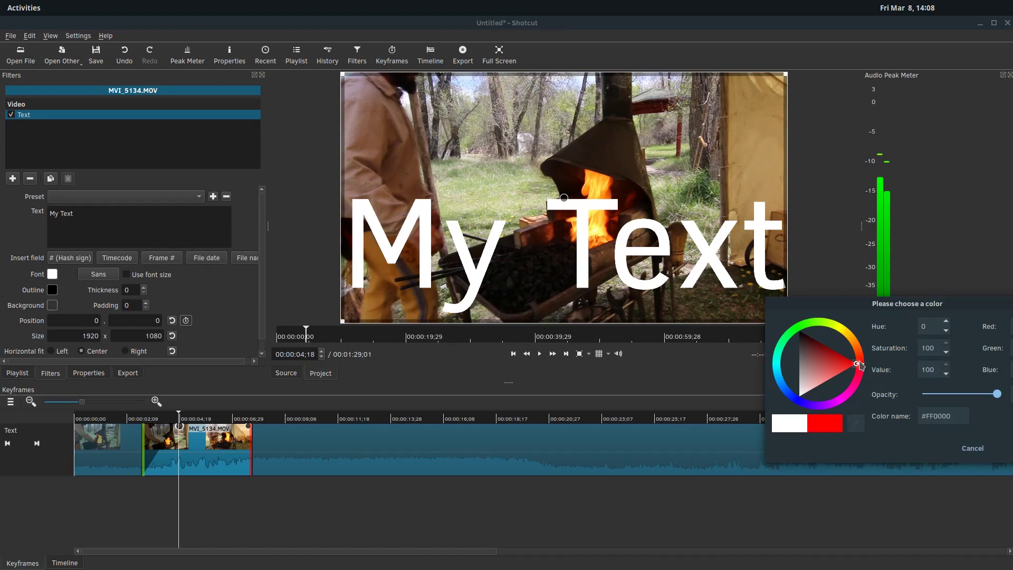
click(1004, 448)
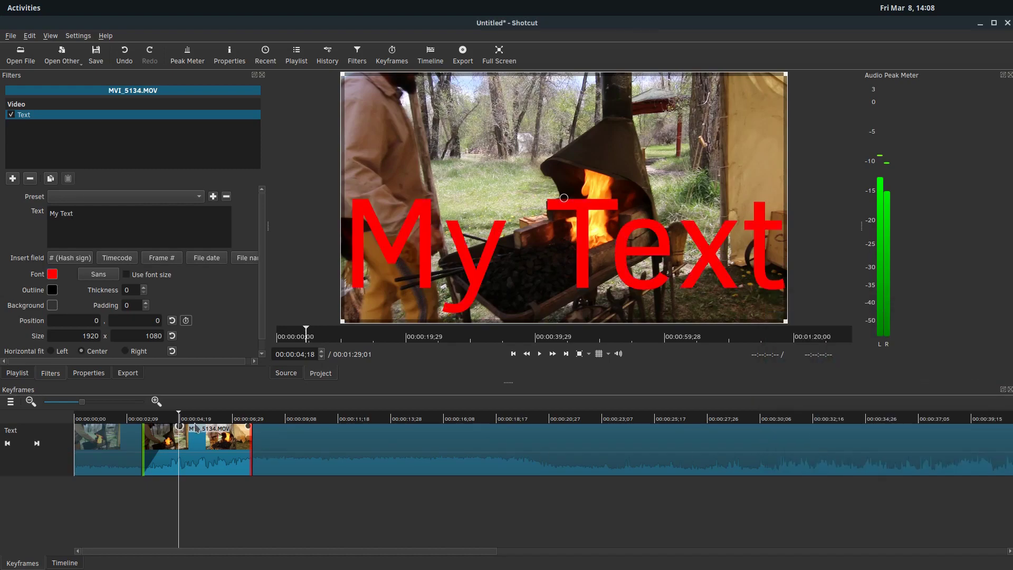
click(140, 421)
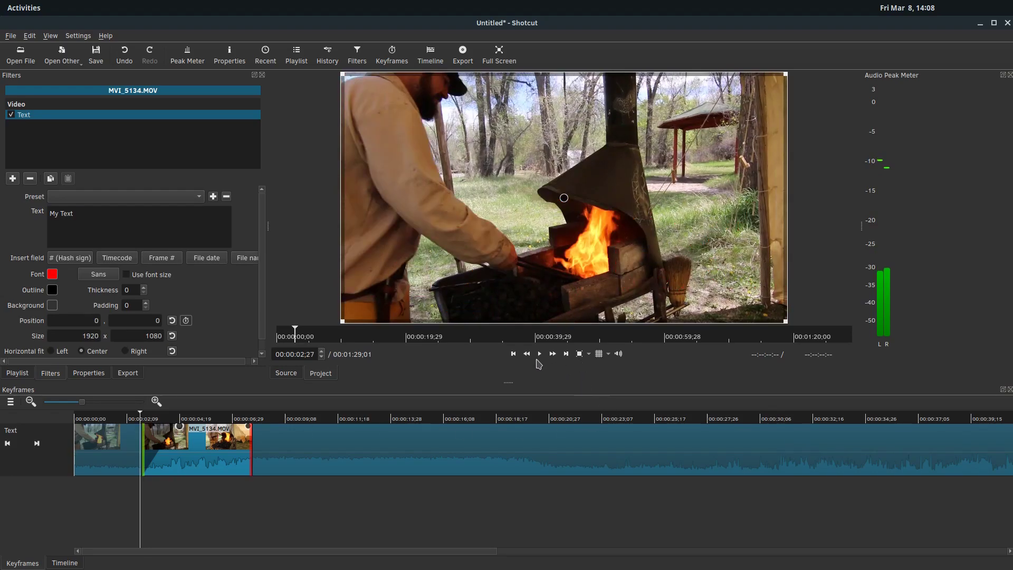
click(538, 354)
click(539, 354)
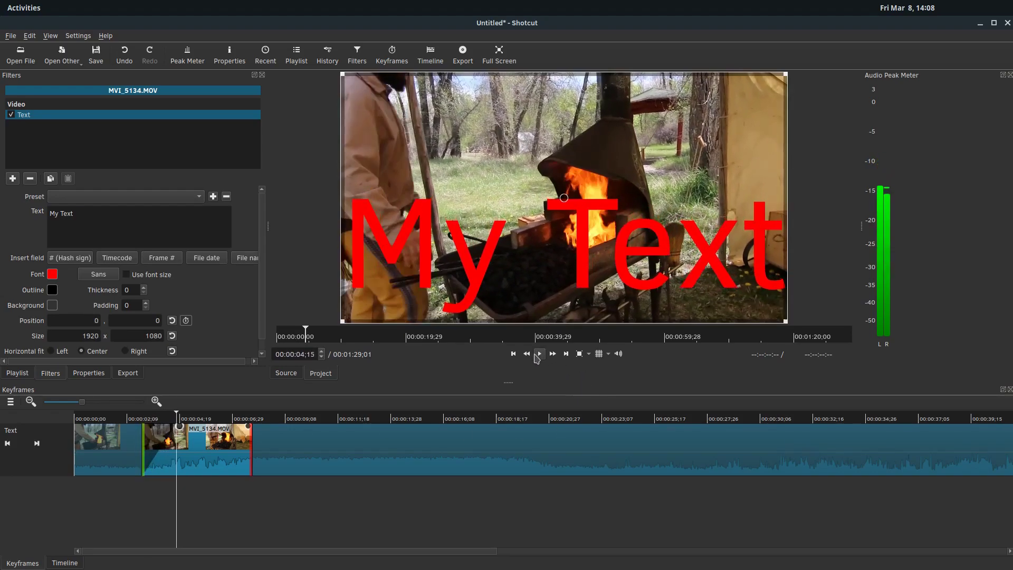
Change the text colour from red to white
click(180, 421)
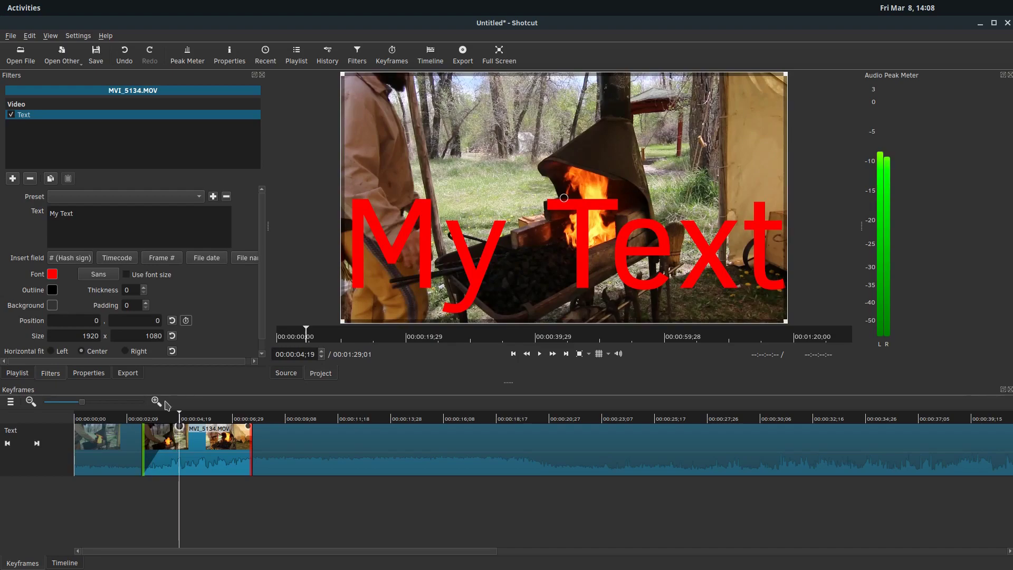
click(52, 273)
click(800, 393)
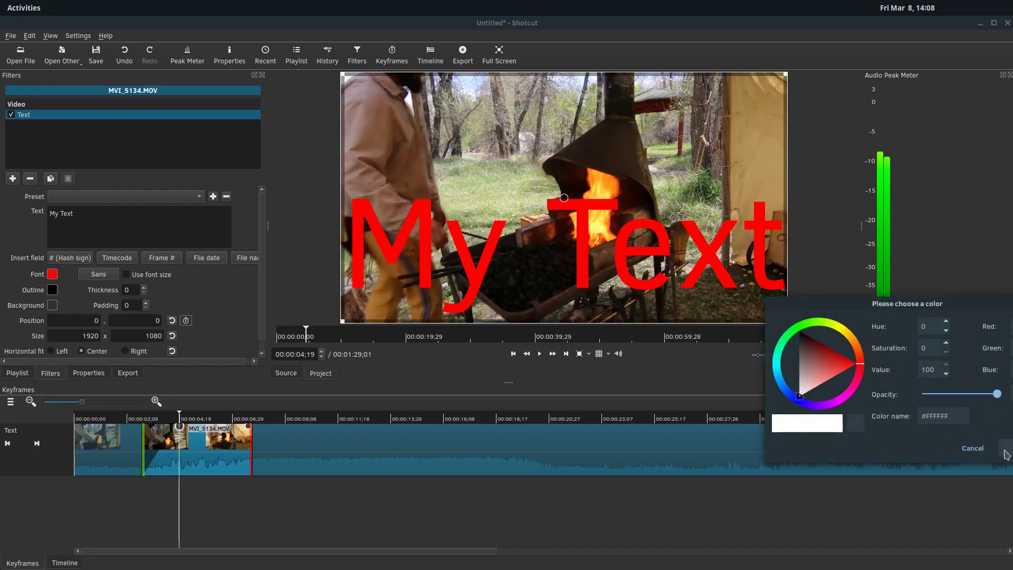
click(1006, 447)
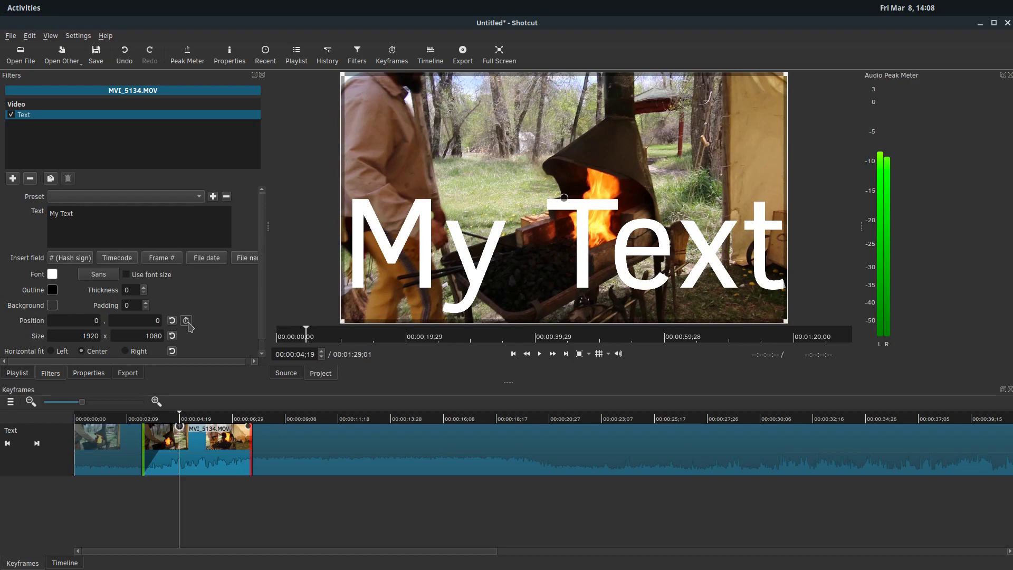
Move the My Text caption up to the top of the frame via its Position Y
scroll(189, 326, down, 1)
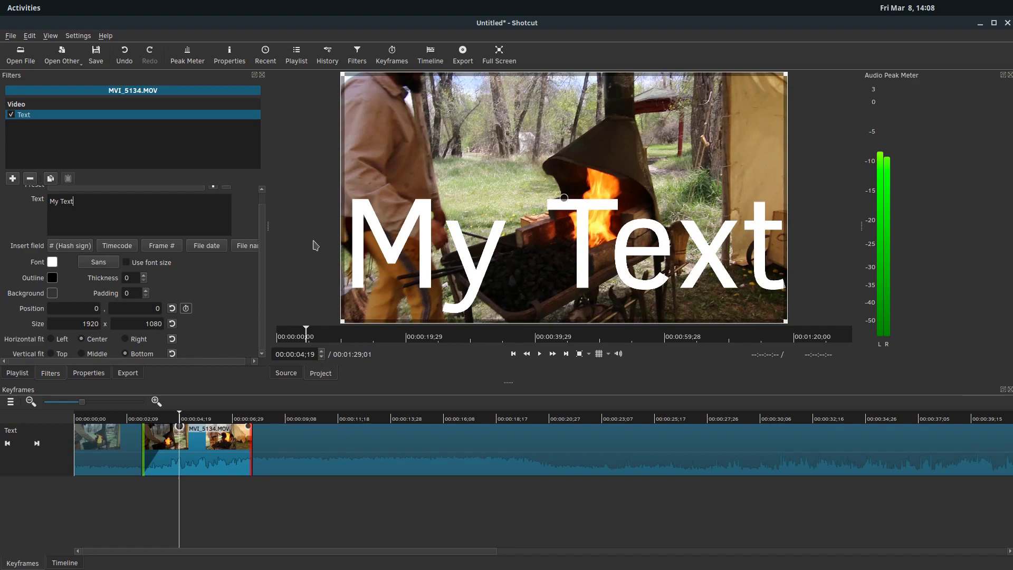
click(150, 310)
drag(570, 200, 564, 85)
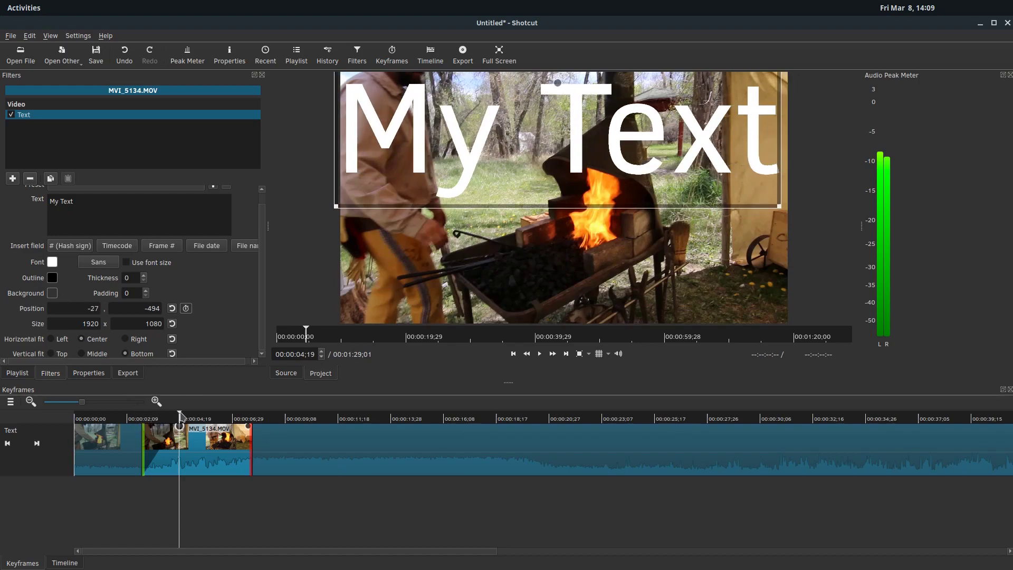
Rewind before the caption and play the clip to preview it
drag(180, 417, 138, 417)
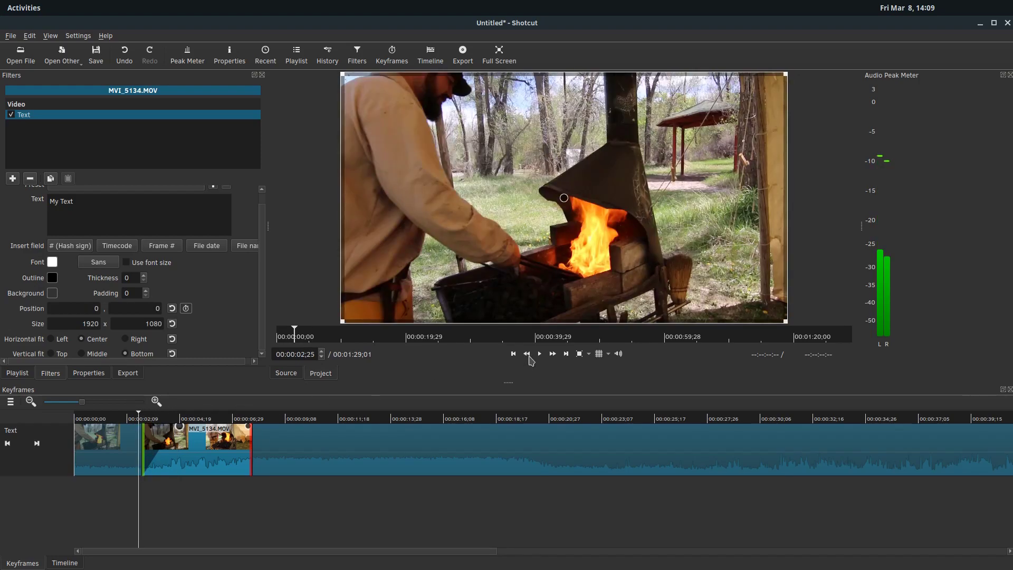
click(539, 355)
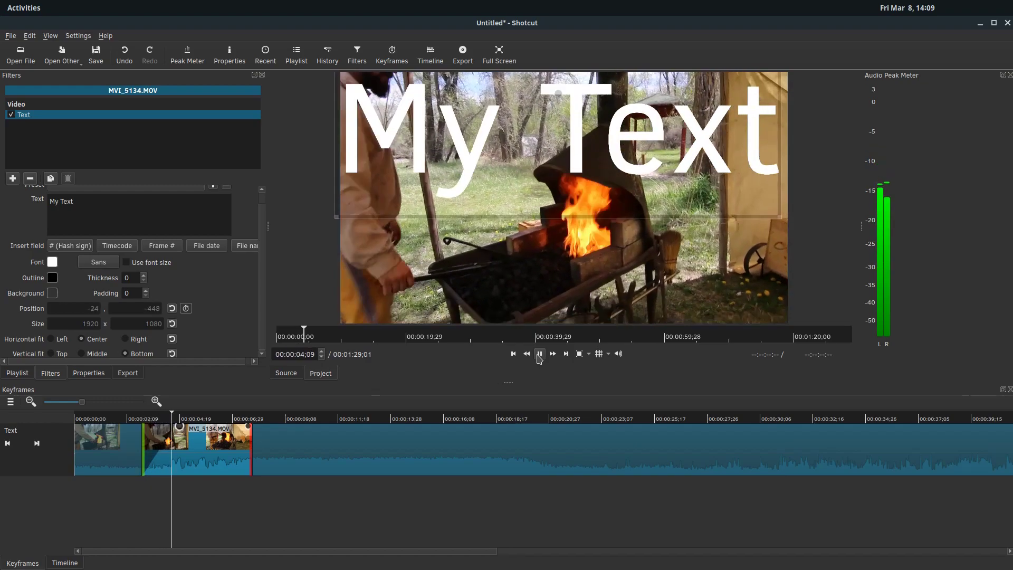
key(space)
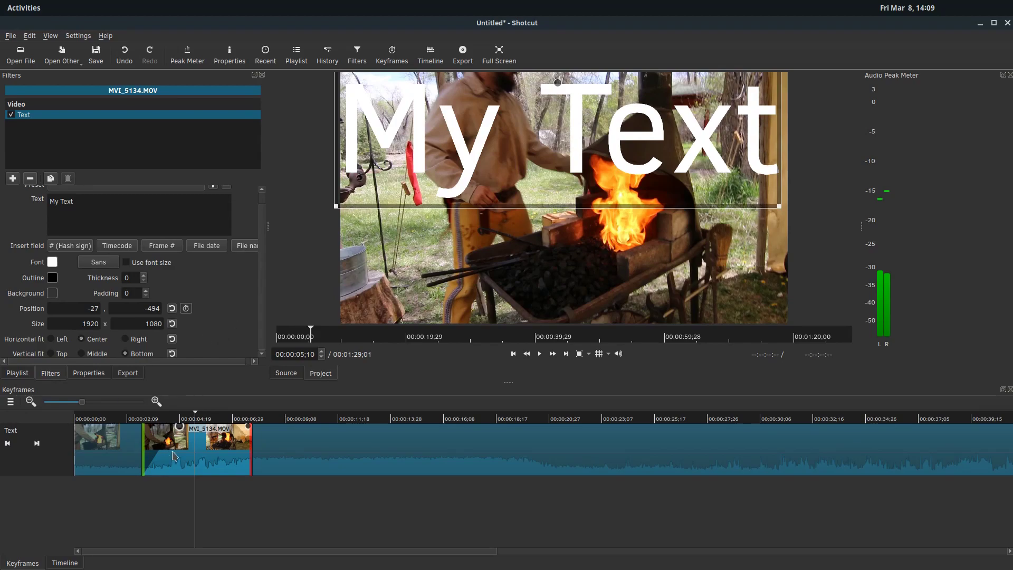
click(64, 563)
click(23, 563)
Remove the Text filter and return the playhead to the clip start
click(30, 179)
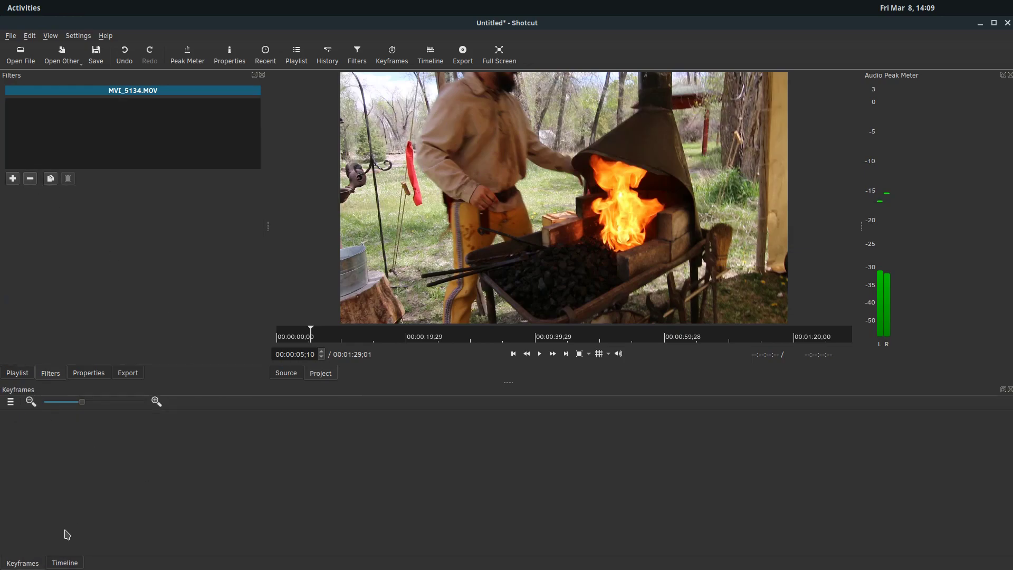
click(65, 562)
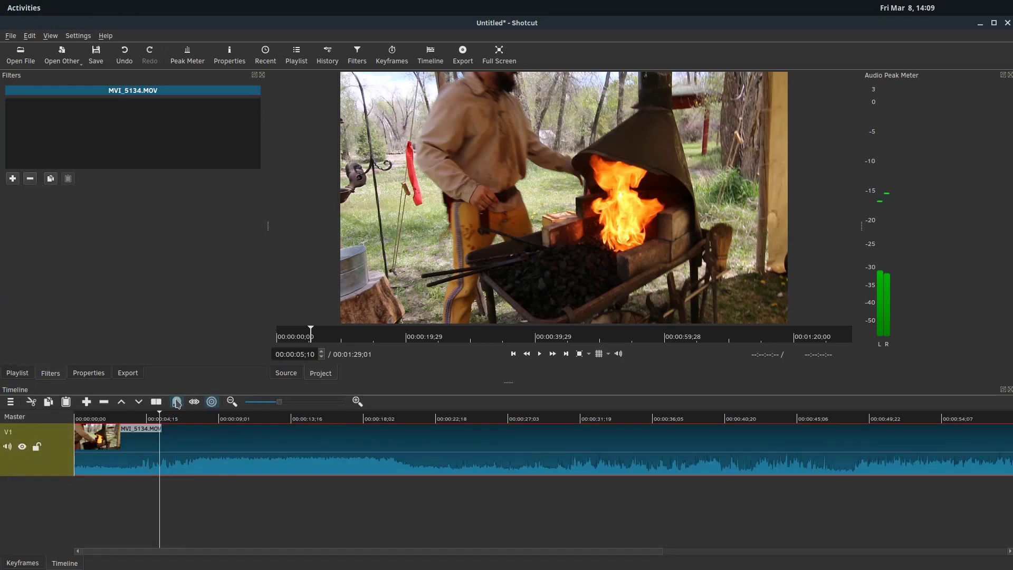
drag(160, 418, 54, 420)
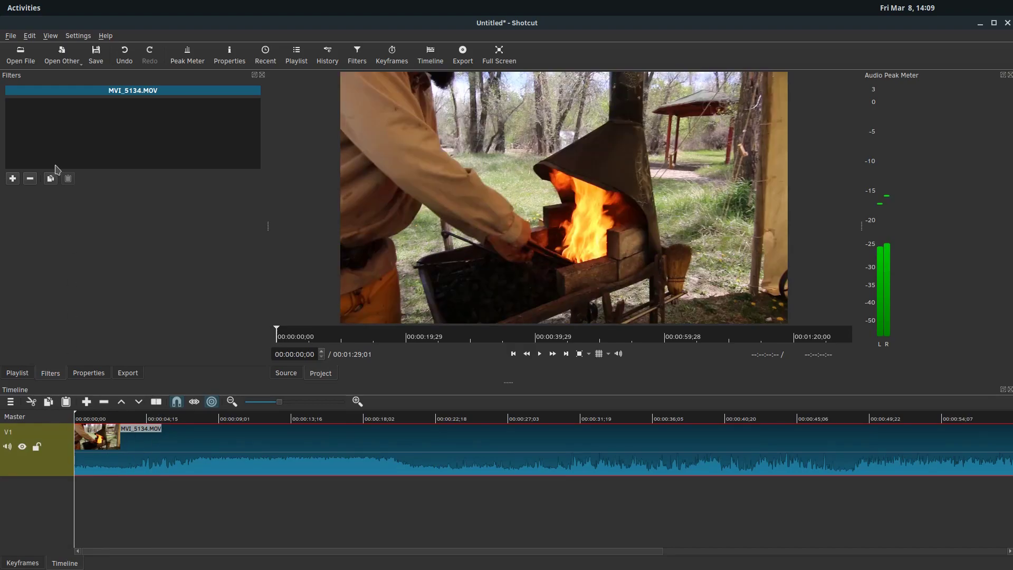
Add a Blur filter to the clip by searching 'bl'
click(13, 178)
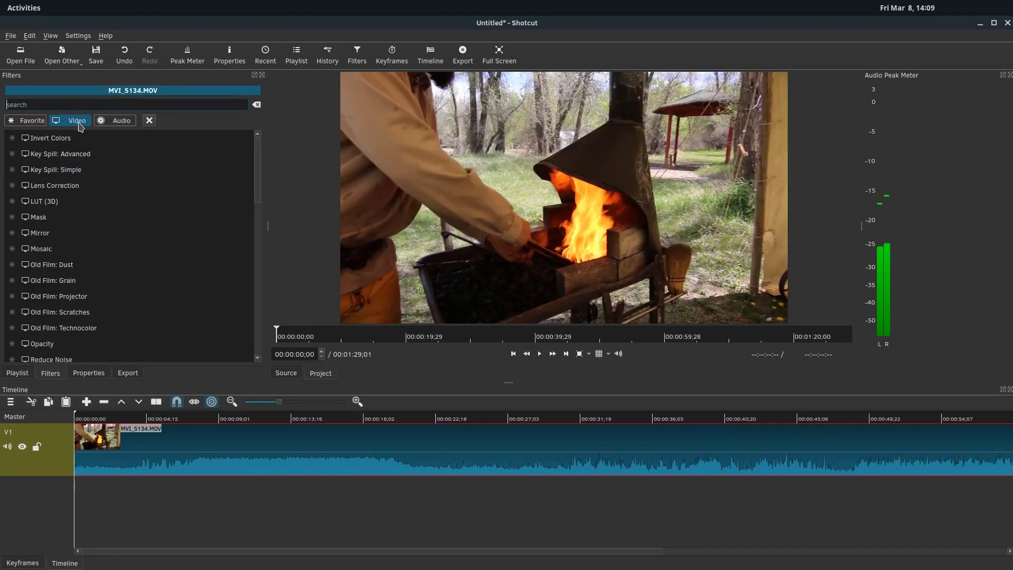
text(blur)
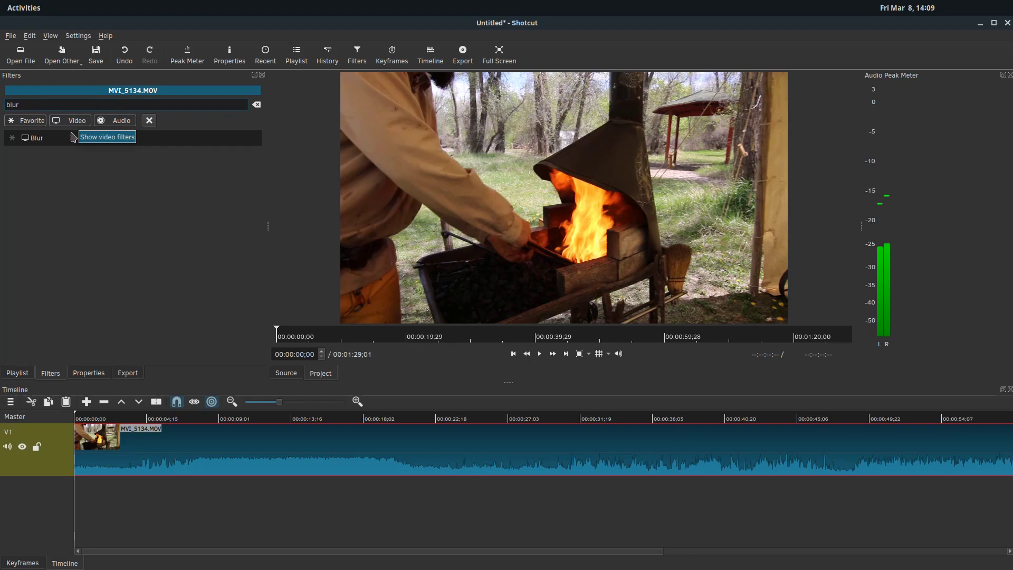
click(43, 139)
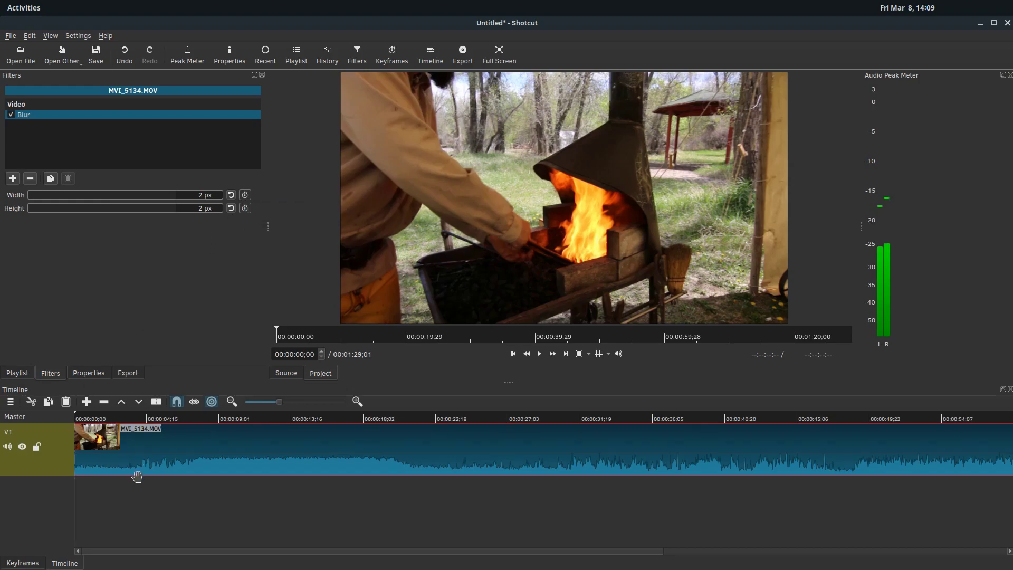
Create a ramp at the start of the Blur track and raise width to 57 px around 3 seconds
click(24, 562)
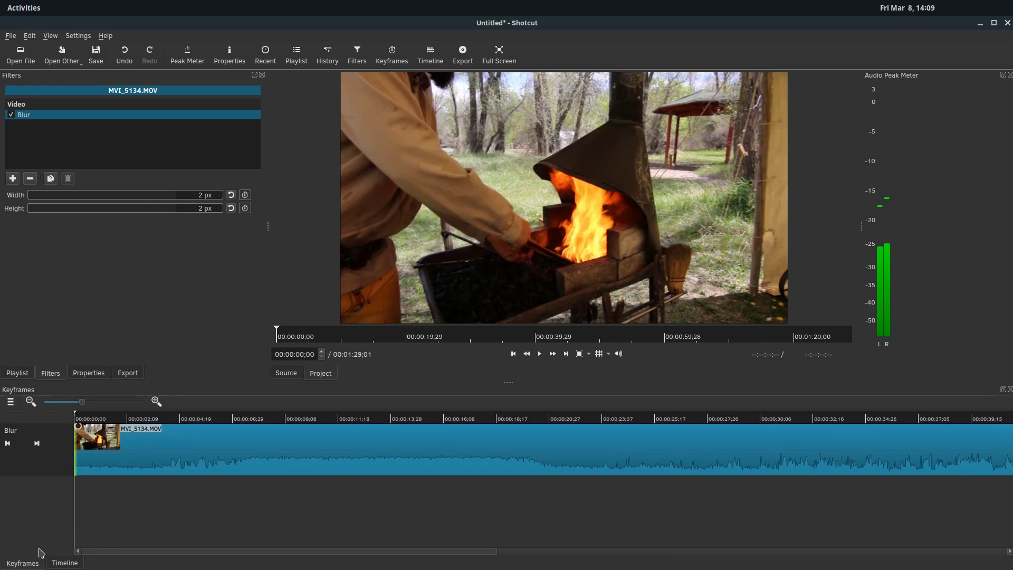
drag(81, 428, 153, 426)
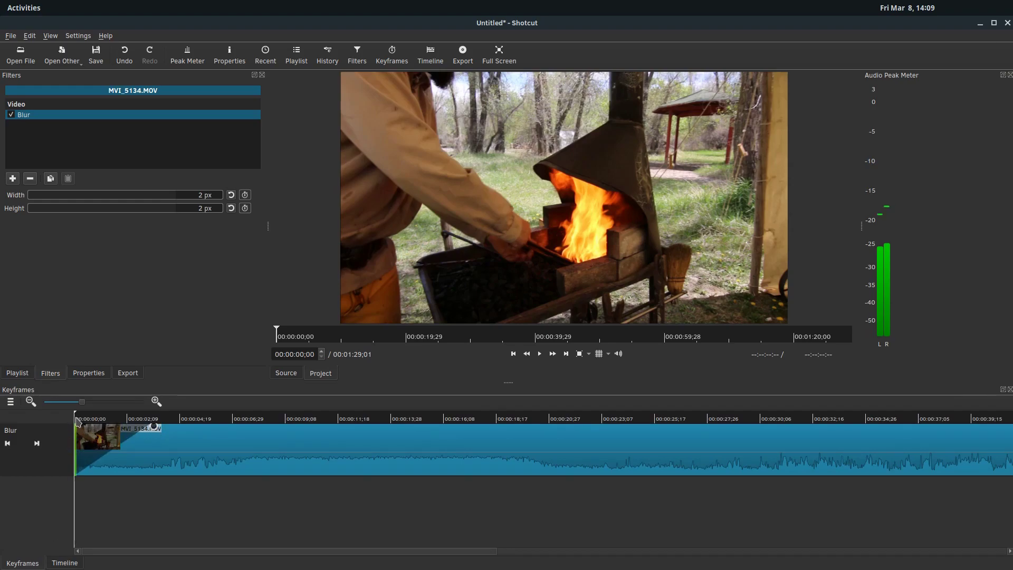
click(155, 422)
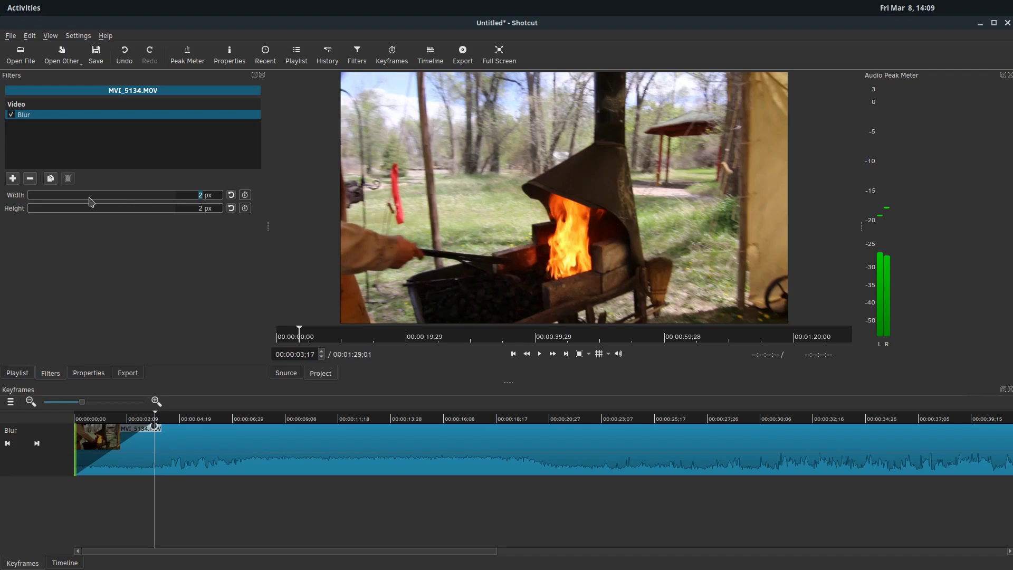
drag(89, 203, 115, 202)
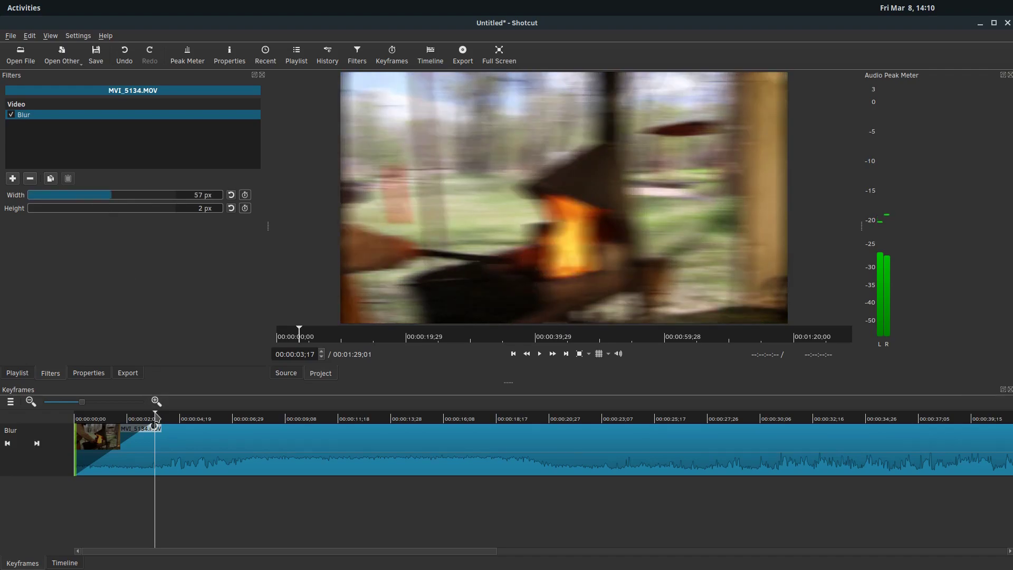
Play the clip to preview the blur ramp, then return to about 3 seconds
drag(154, 422, 74, 417)
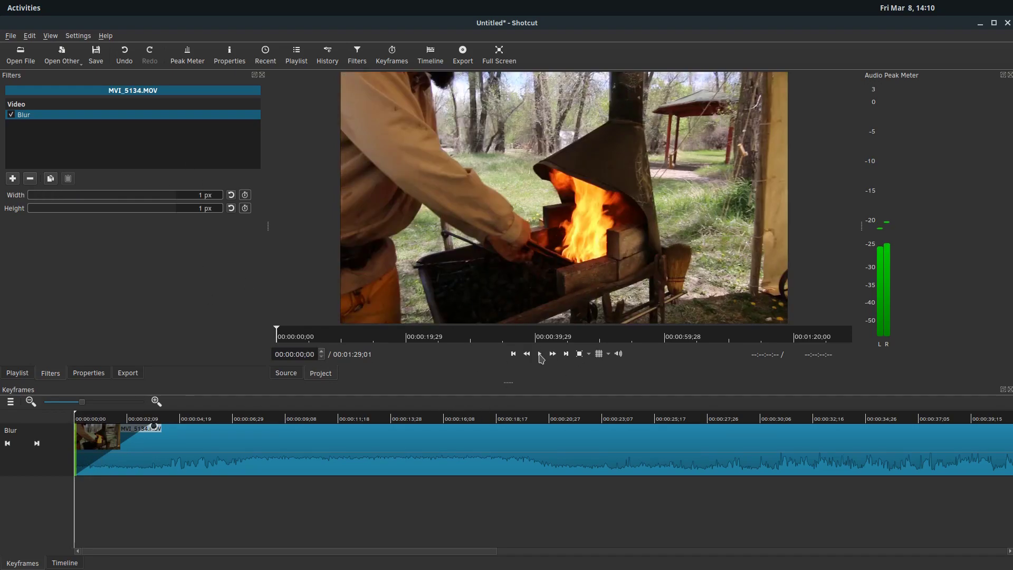
click(539, 355)
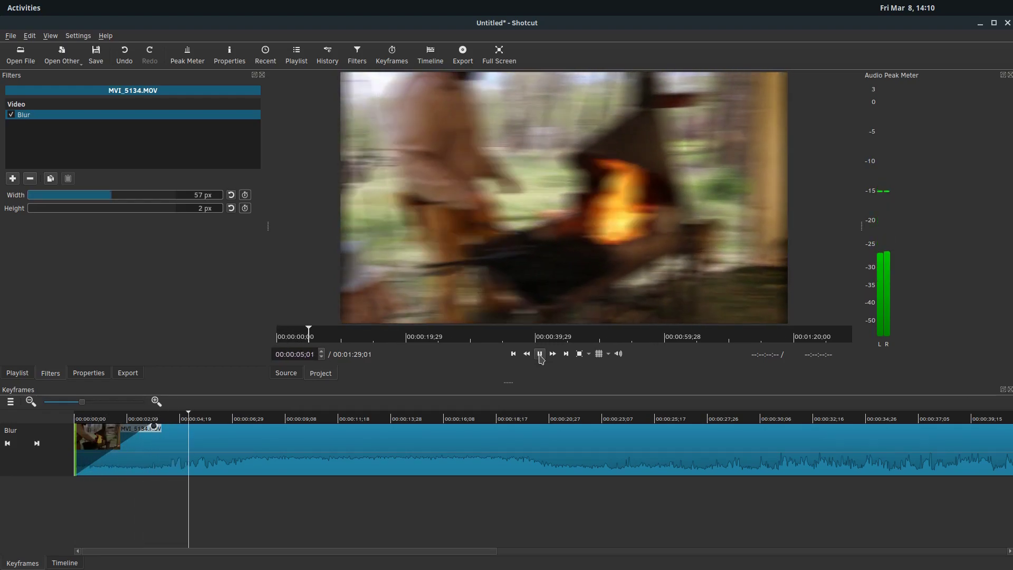
click(540, 357)
click(154, 420)
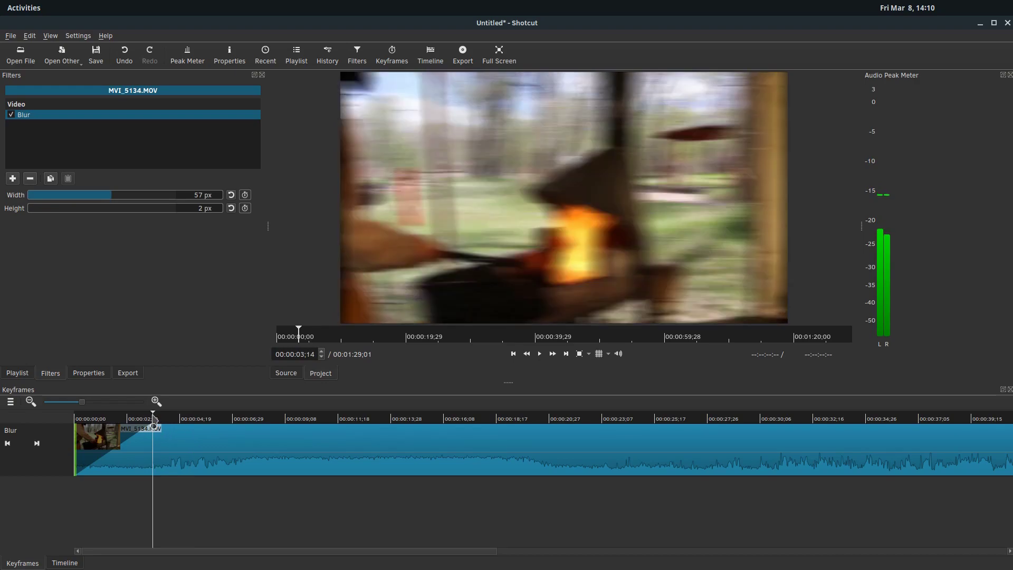
Reset blur width, then at 00:00:00;00 set Blur width 35 px and height 33 px
click(232, 197)
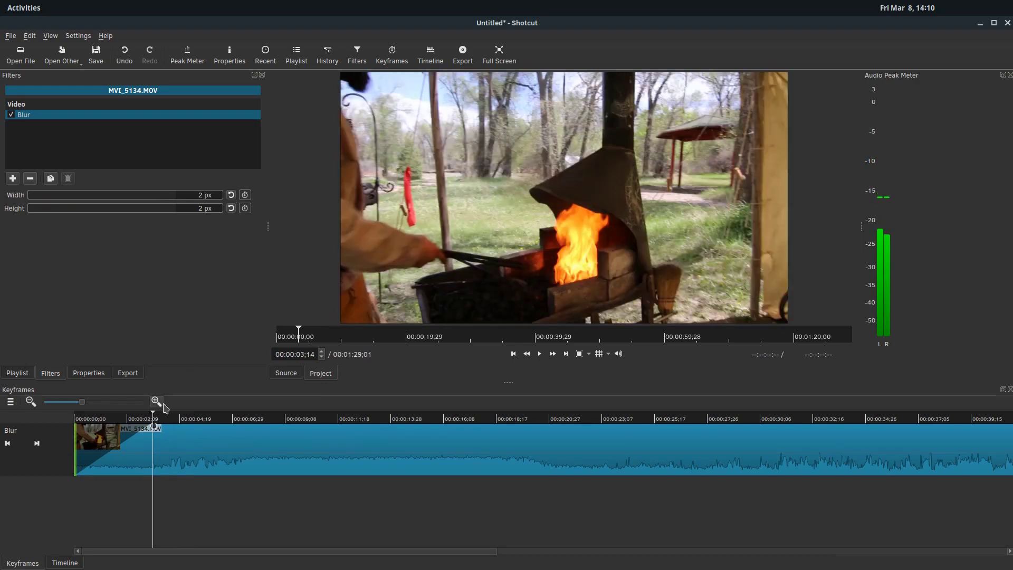
drag(154, 419, 74, 419)
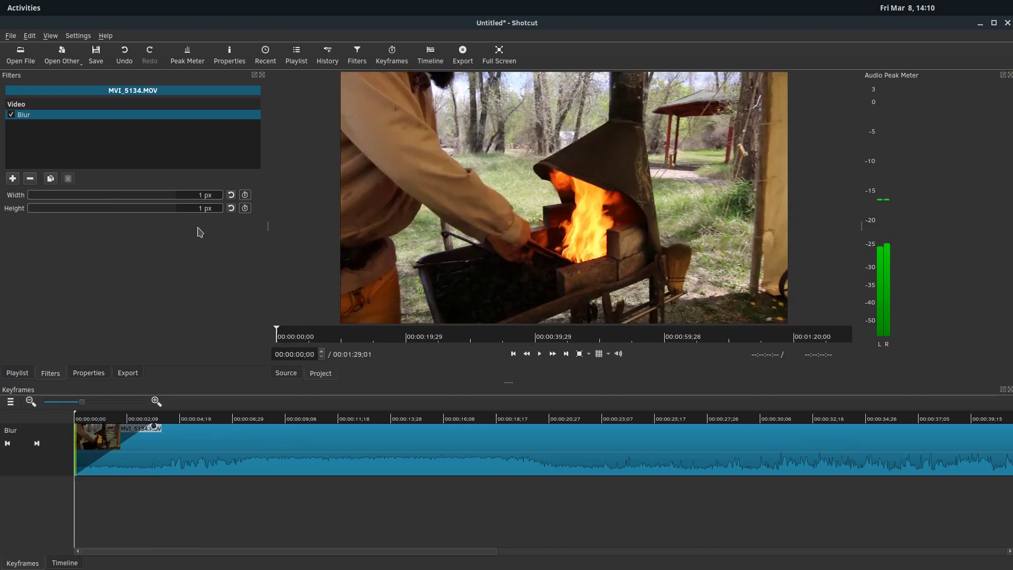
click(94, 196)
drag(82, 198, 77, 197)
click(77, 209)
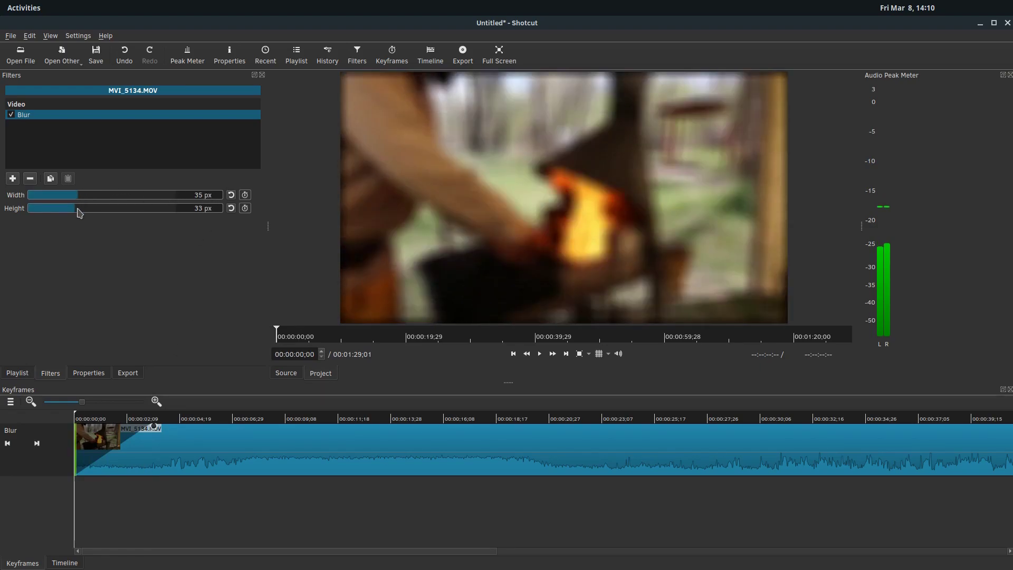
Extend the blur ramp to end near 04;01 and scrub to check the fade to sharp
click(539, 354)
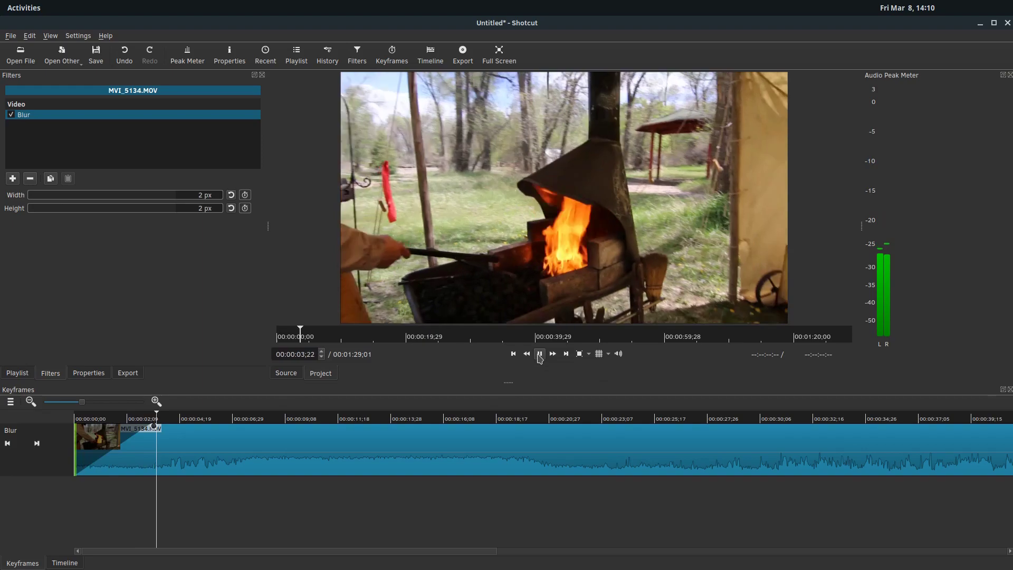
click(539, 354)
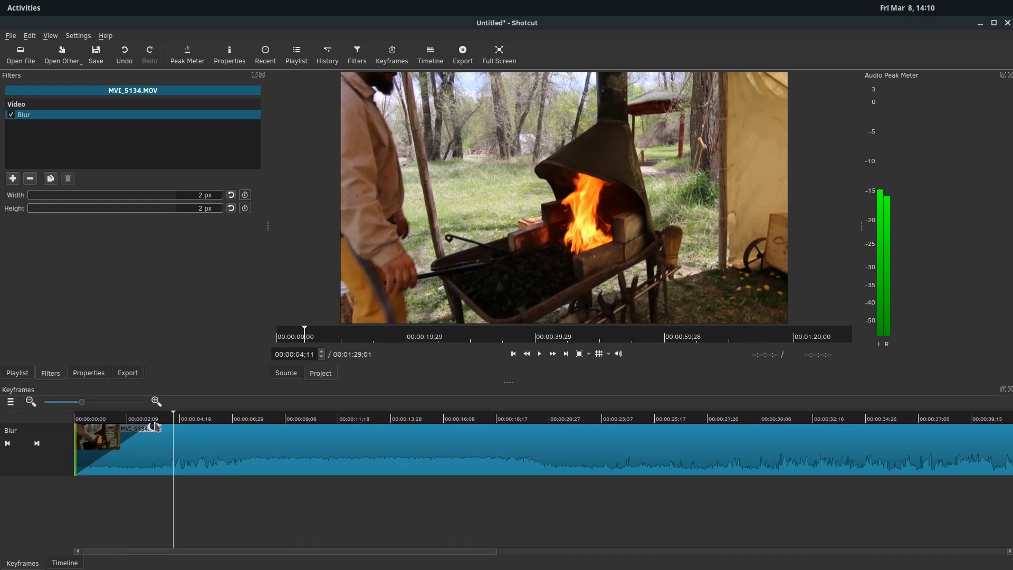
drag(157, 427, 163, 428)
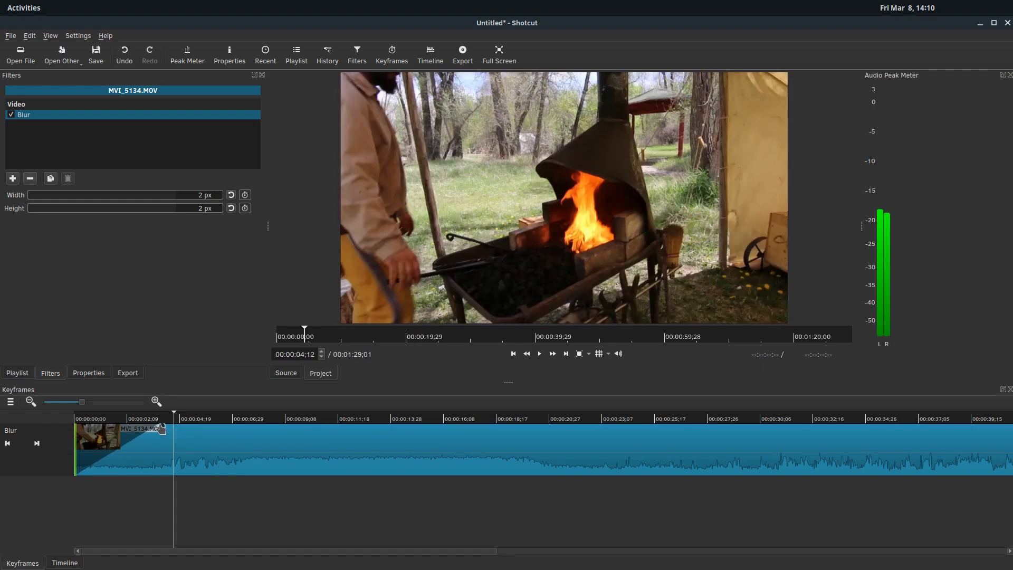
drag(156, 419, 108, 420)
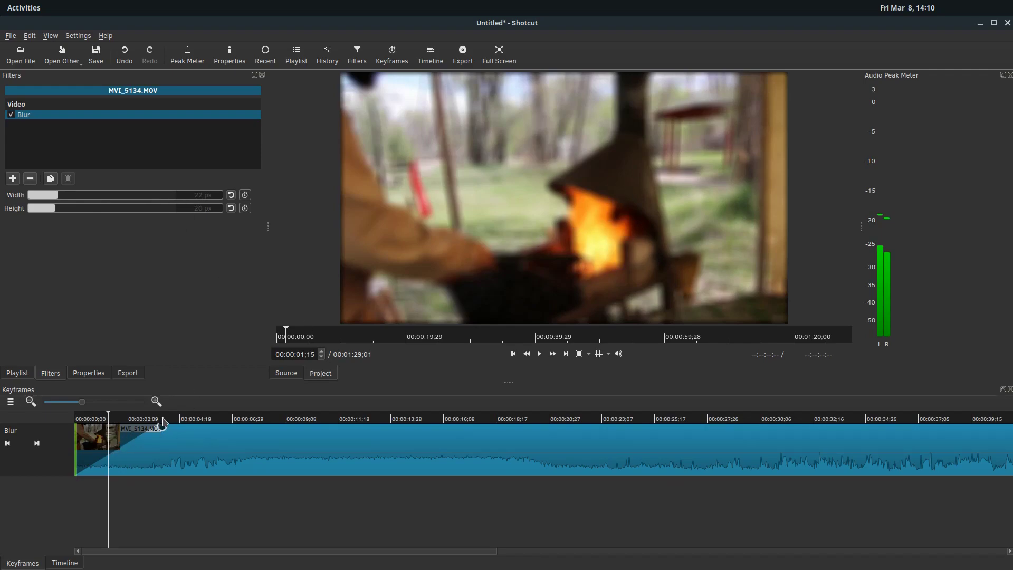
click(163, 421)
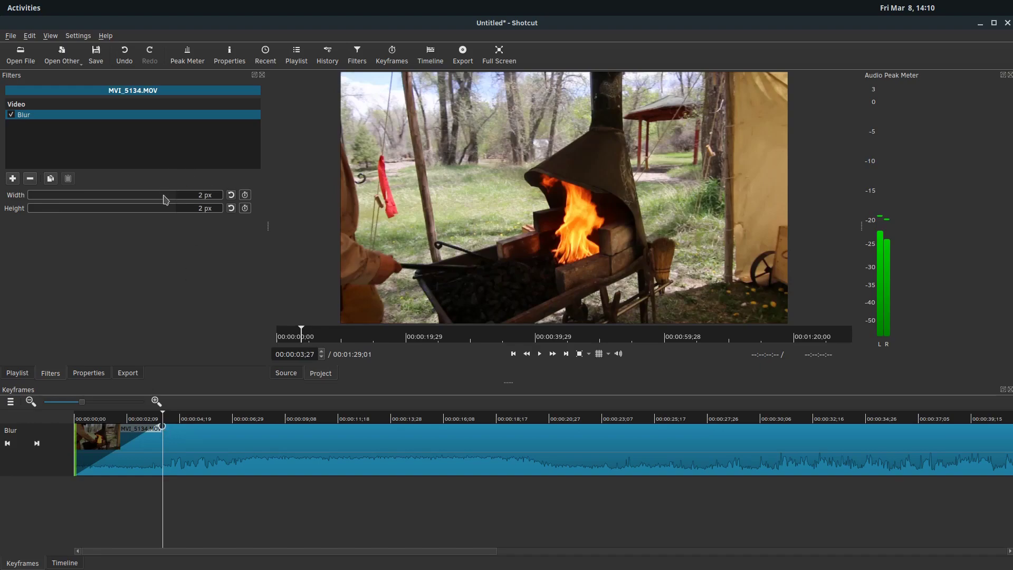
drag(93, 419, 75, 420)
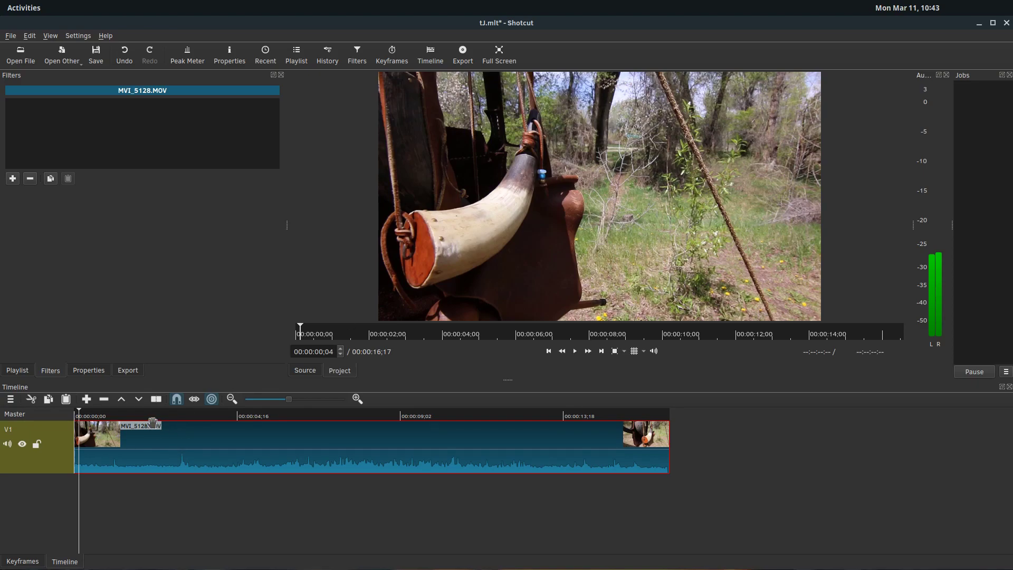
Add Color Grading and shift Midtones (Gamma) slightly red: R 50%, G 48.5%, B 46.9%
click(13, 178)
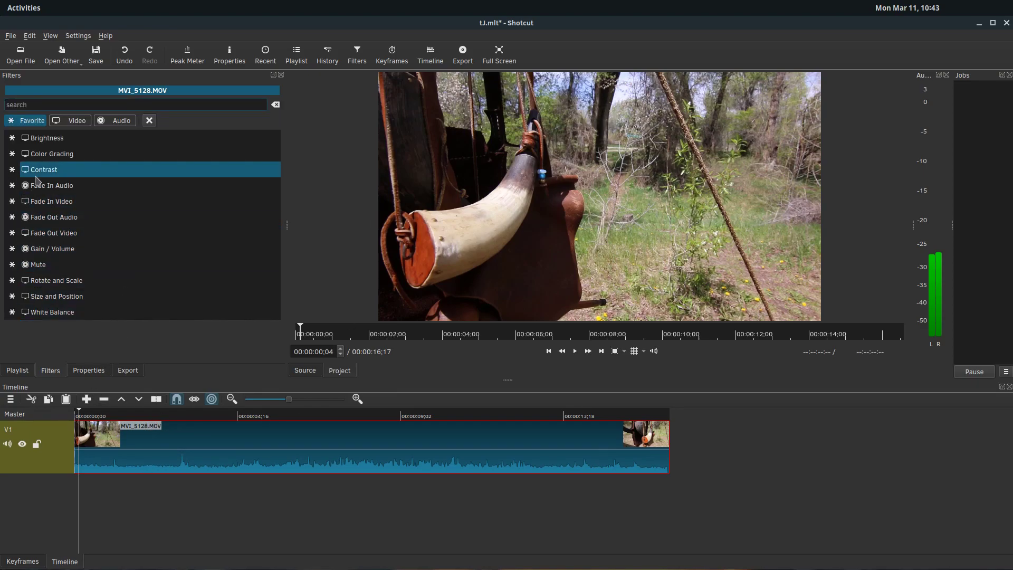
click(48, 154)
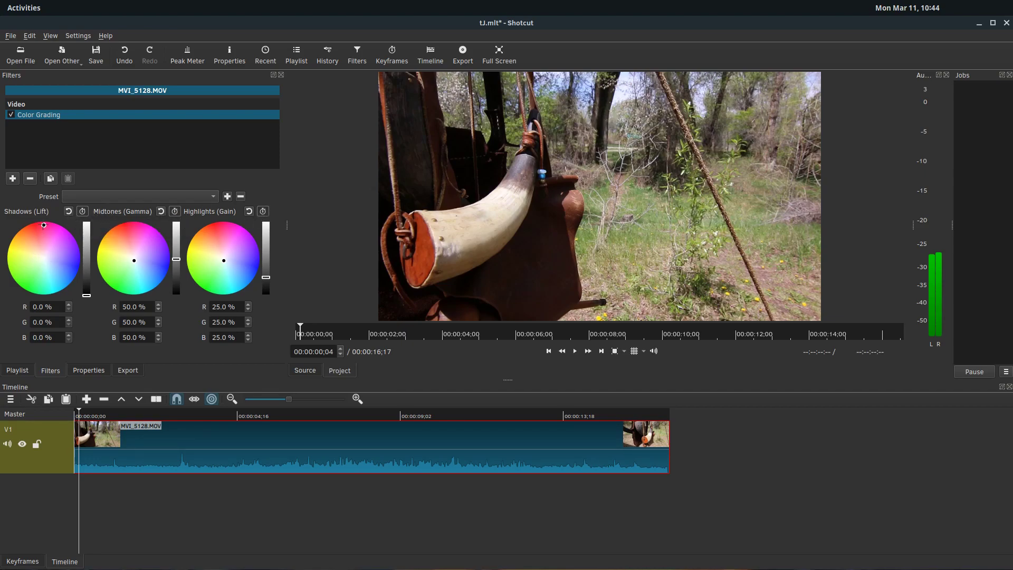
mouse_move(120, 261)
mouse_down()
mouse_move(131, 256)
mouse_move(117, 226)
mouse_move(133, 255)
mouse_up()
Keyframe Midtones and tint them purple at 00:00:04;17 (R 21.1%, G 3.2%, B 50%)
click(175, 211)
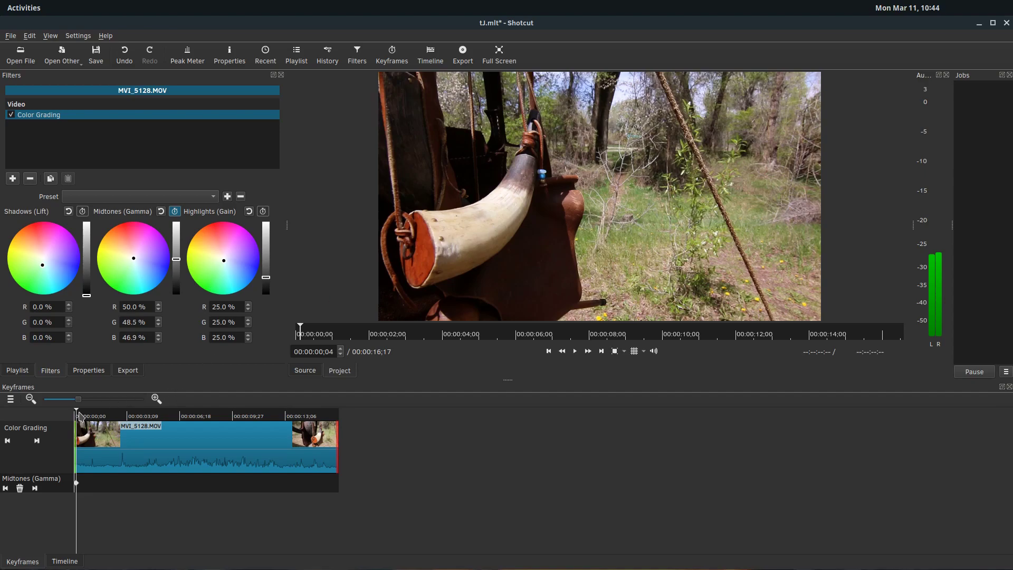
drag(79, 415, 149, 416)
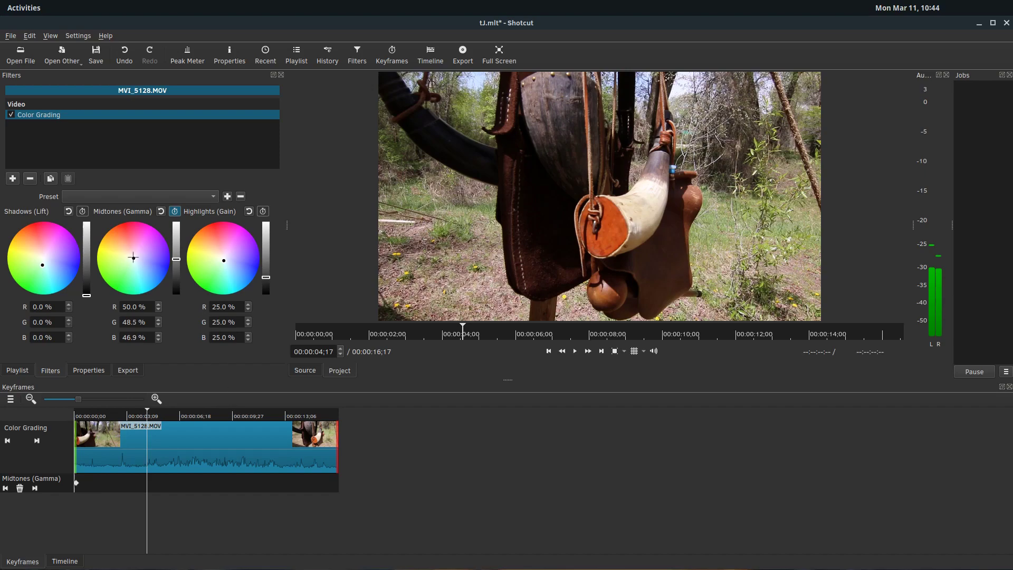
drag(133, 253, 129, 204)
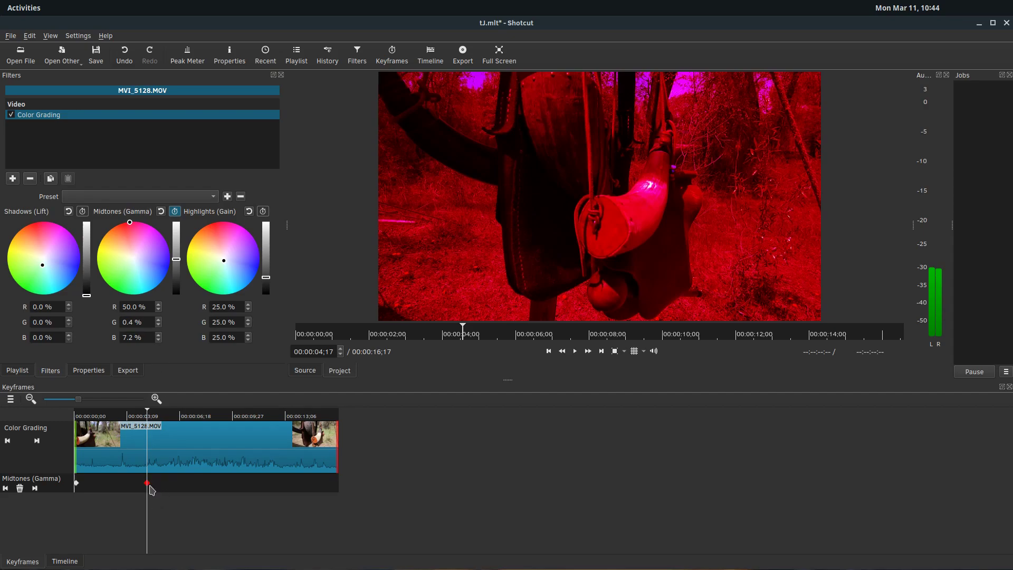
drag(130, 222, 188, 268)
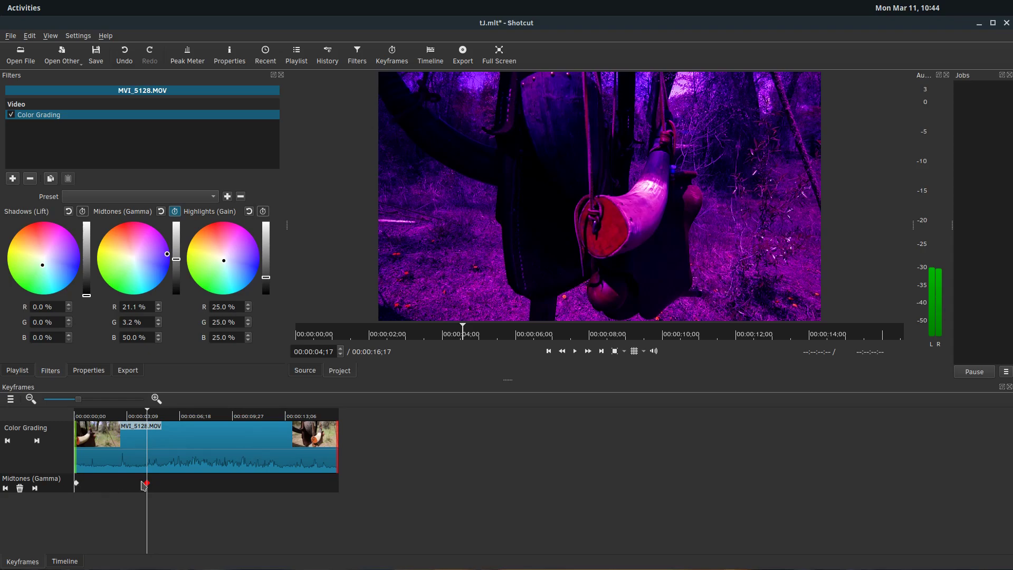
drag(148, 417, 73, 422)
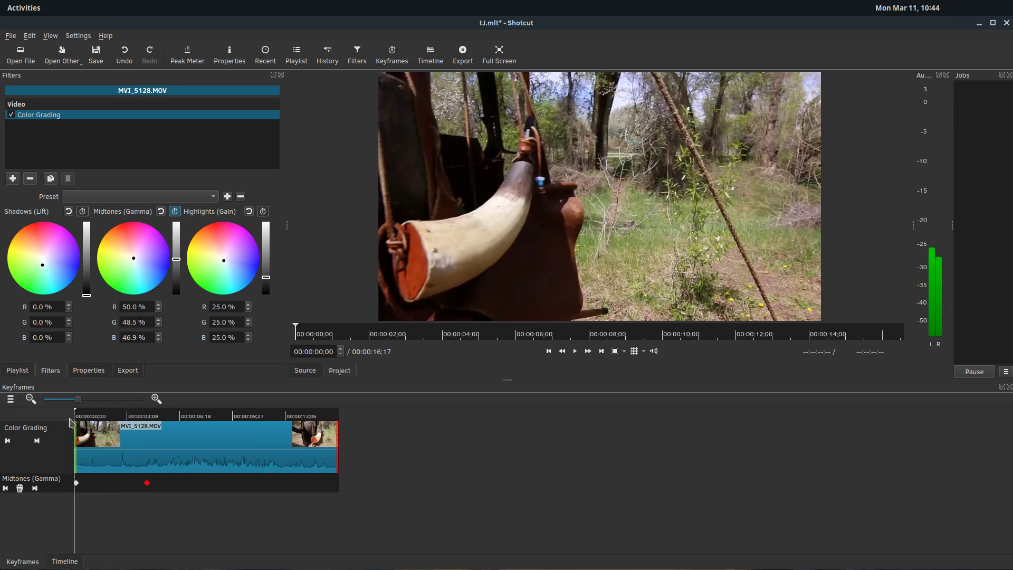
Preview the clip, then keyframe the Midtones wheel to green at about 7.5 seconds
click(575, 350)
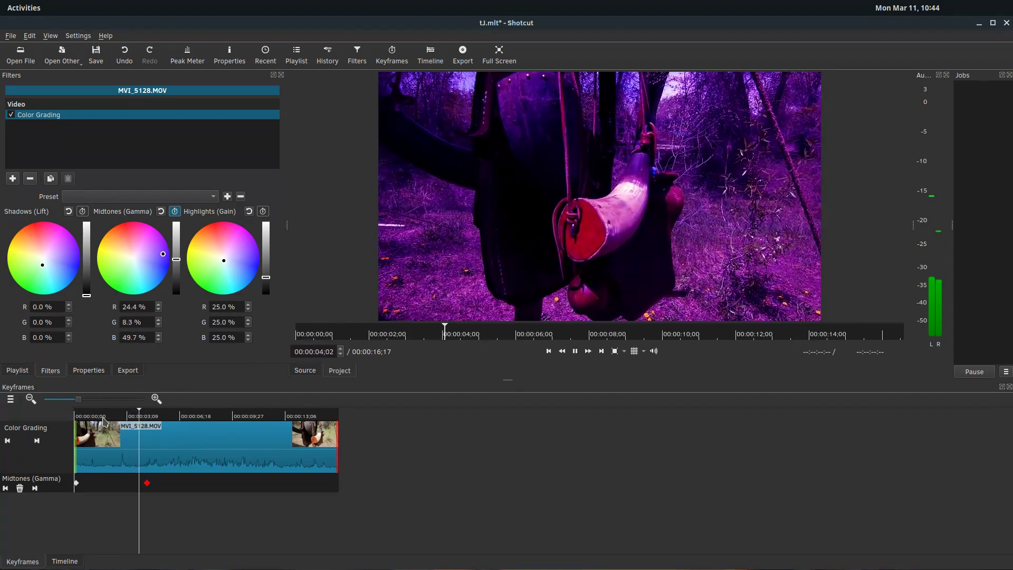
click(316, 333)
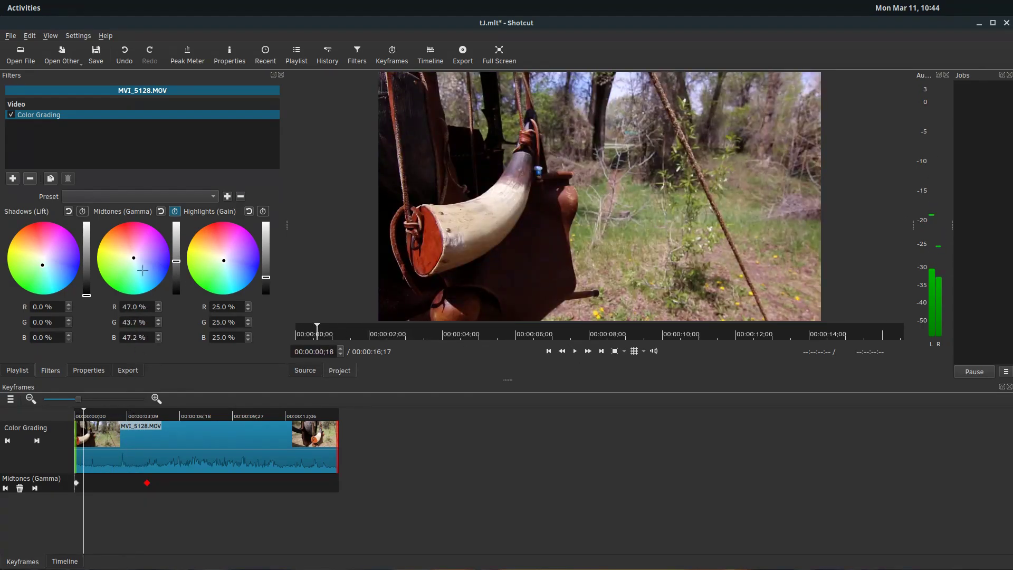
click(575, 351)
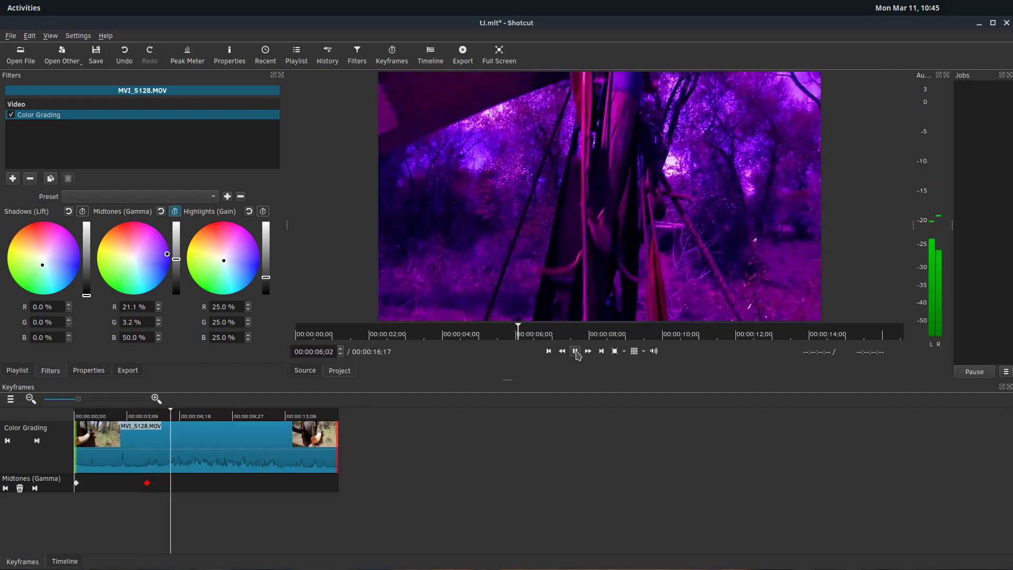
click(574, 351)
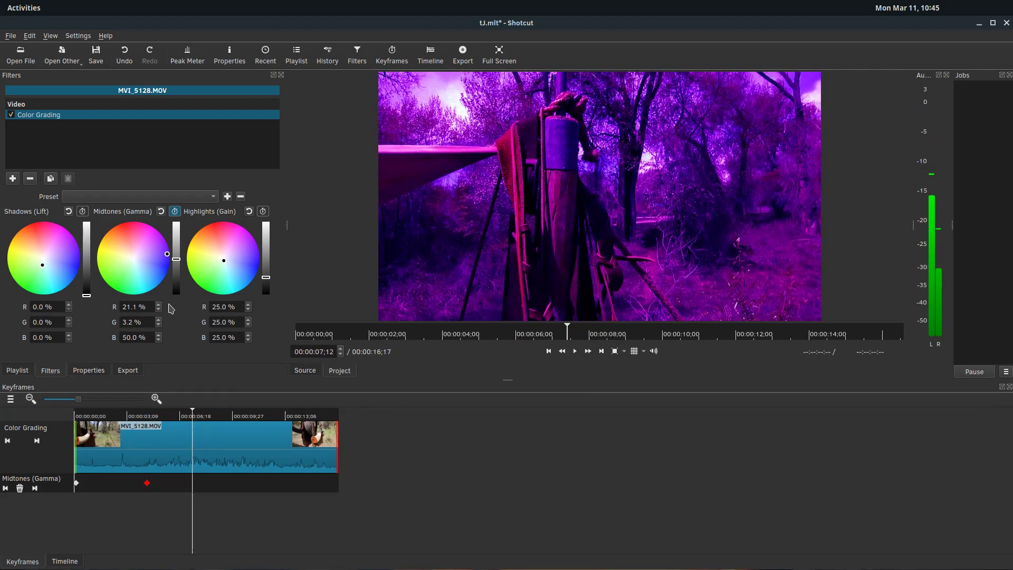
drag(192, 413, 195, 418)
drag(160, 257, 100, 301)
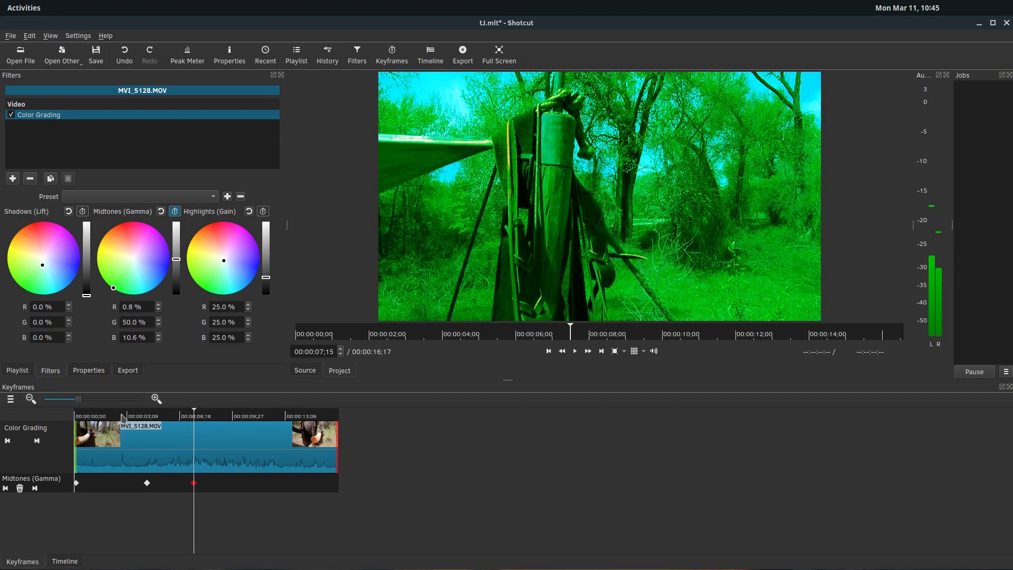
Return the Midtones to neutral at about 10 seconds, then rewind to the start
click(134, 416)
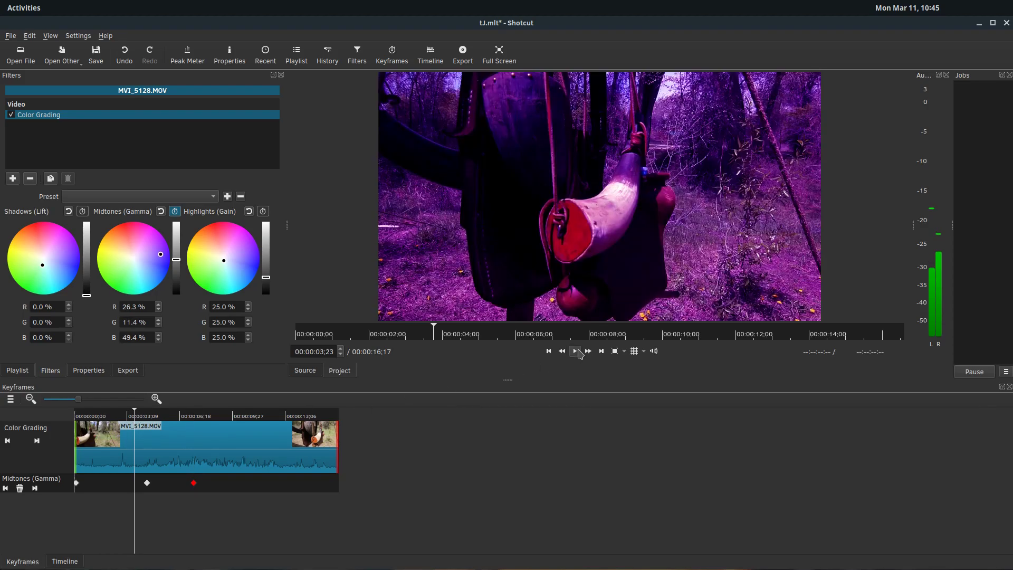
click(578, 351)
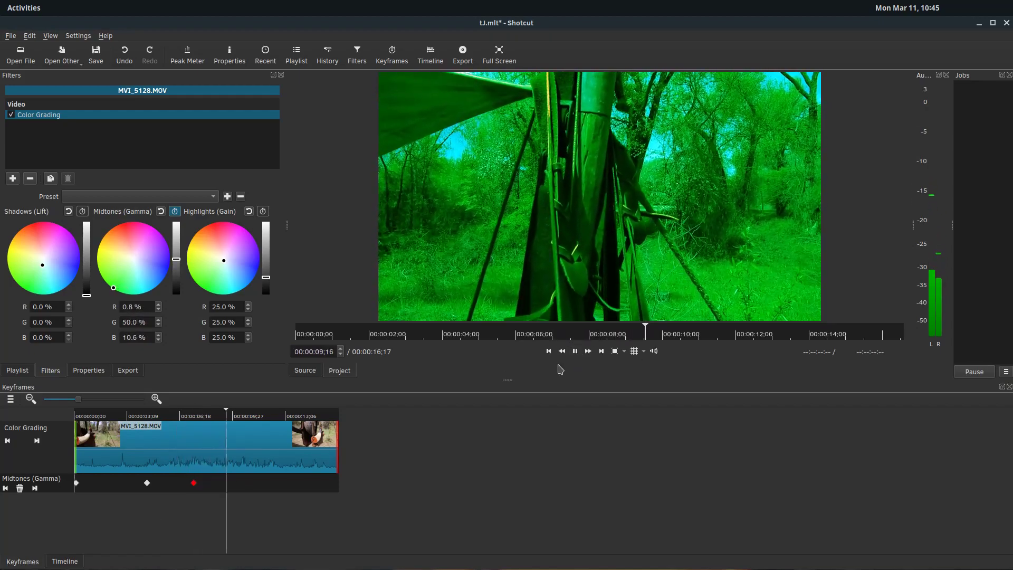
click(575, 350)
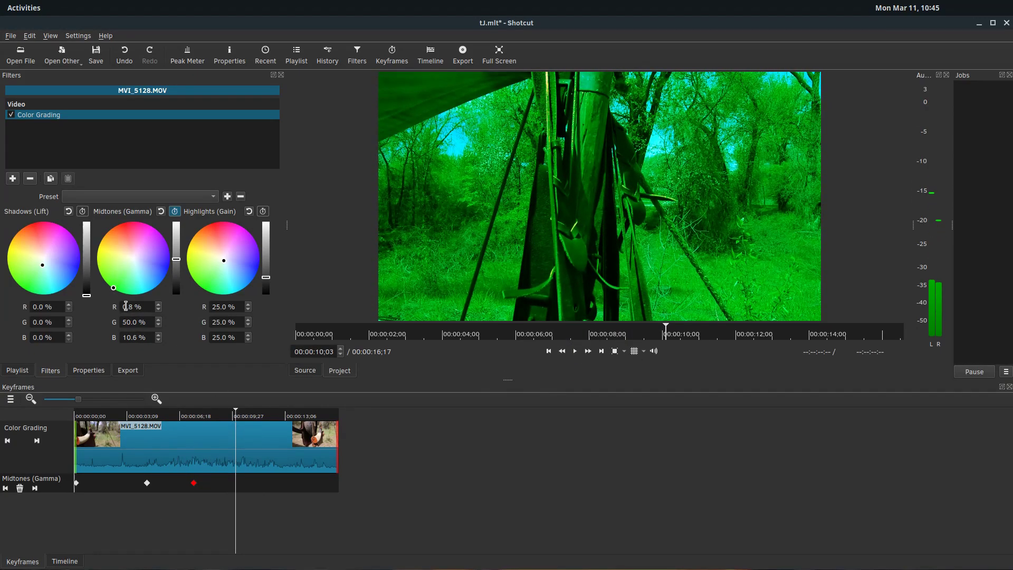
drag(113, 287, 136, 259)
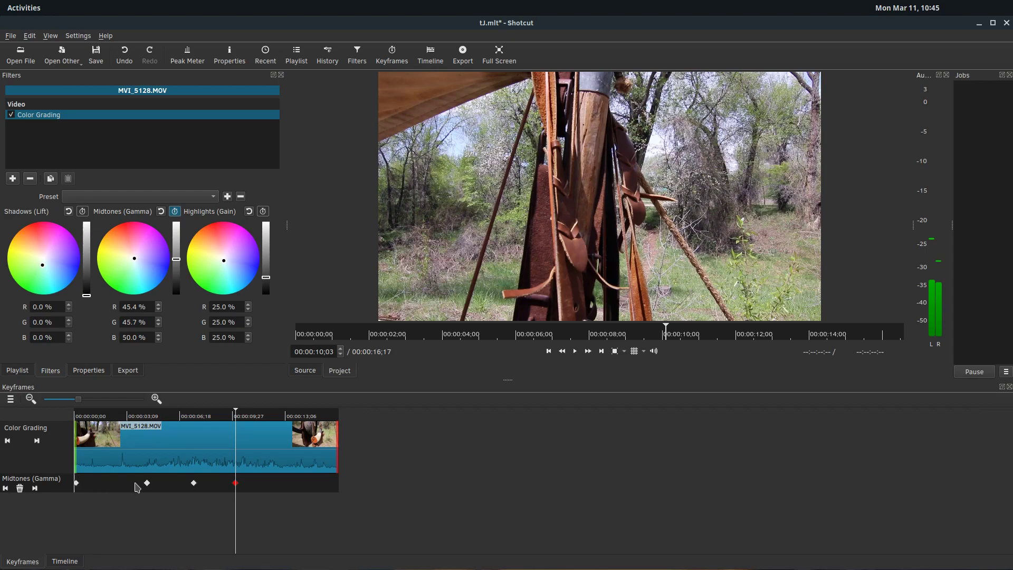
drag(230, 416, 74, 417)
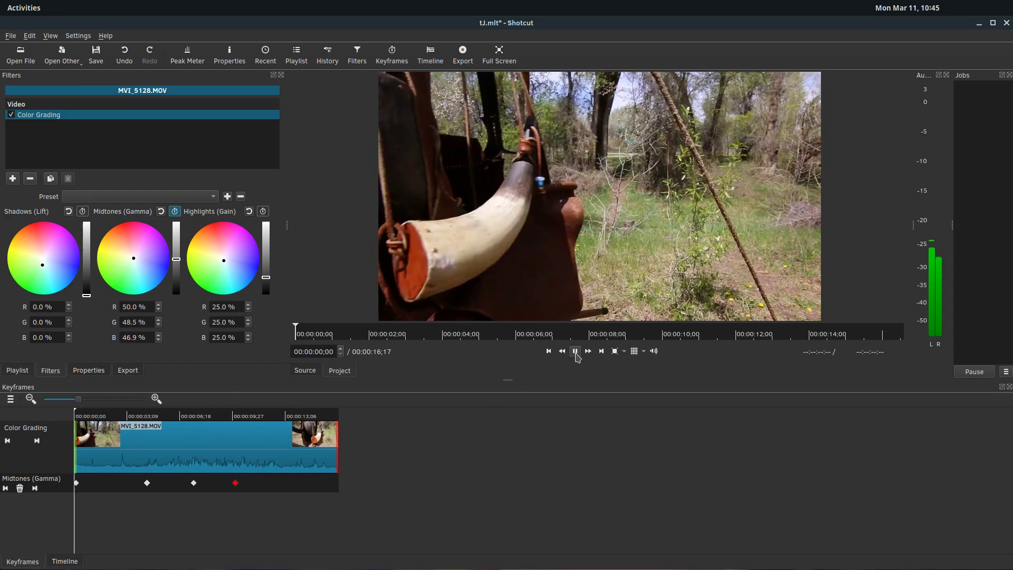
Preview the colour animation and toggle Highlights (Gain) keyframing off again, removing its keyframes
click(575, 350)
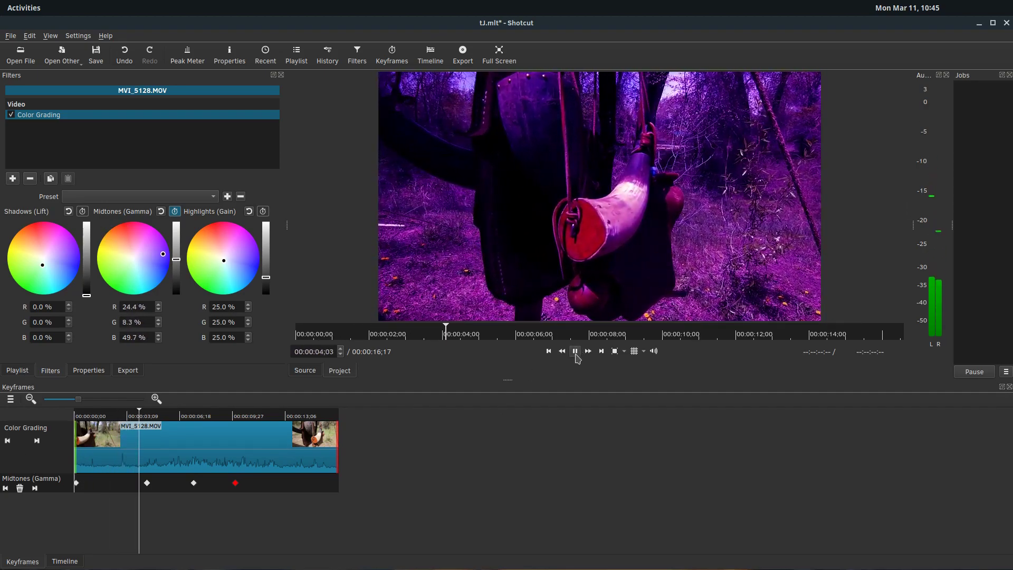
click(575, 351)
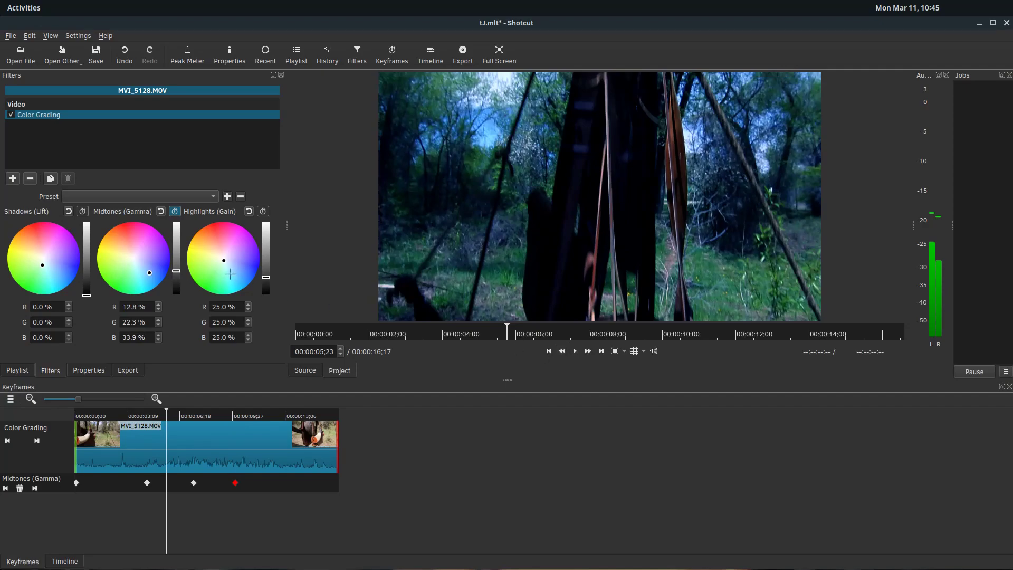
click(263, 211)
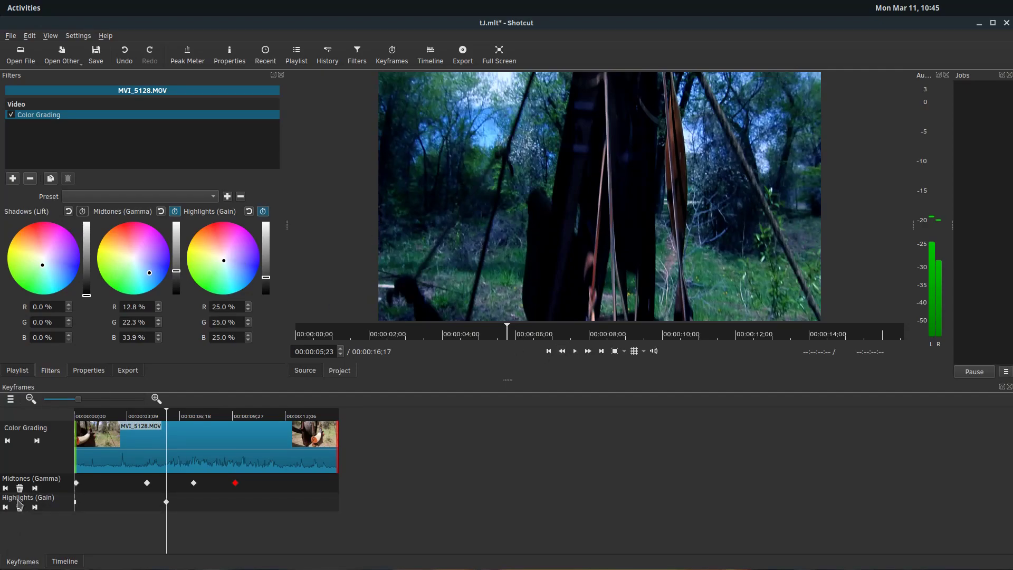
click(263, 212)
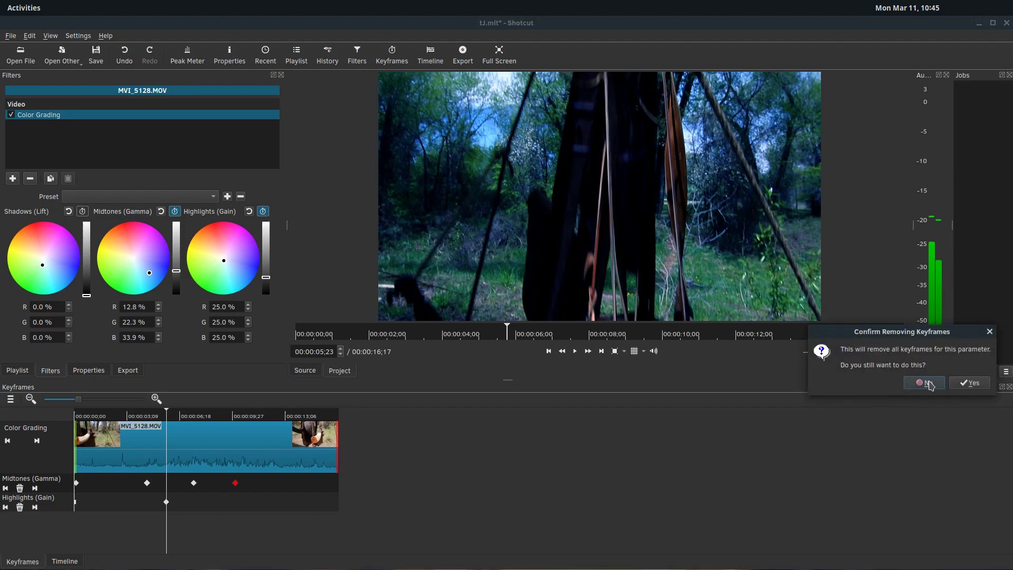
click(968, 383)
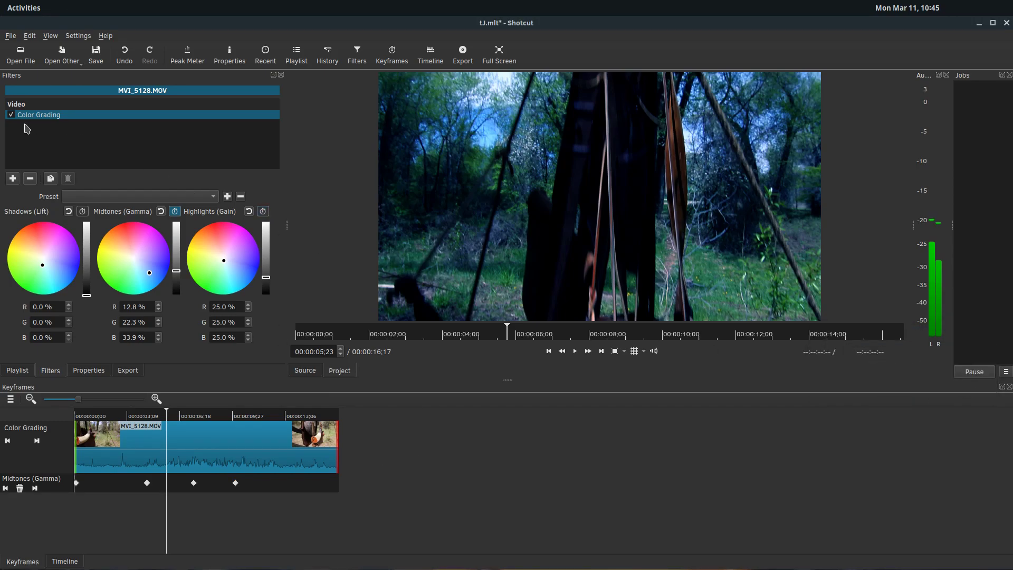
click(13, 179)
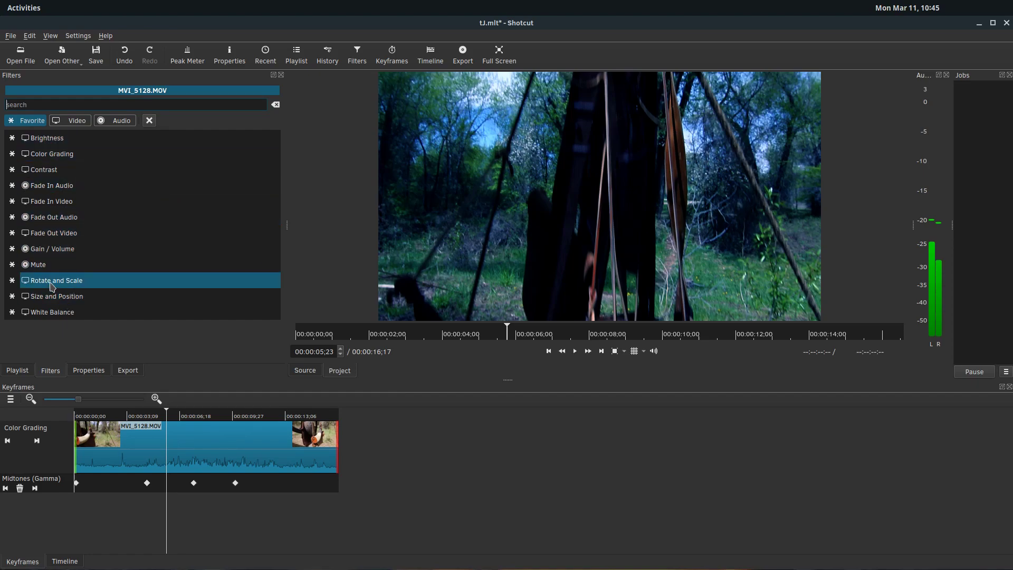
Add the Blur filter and enable keyframing for its Width
text(bl)
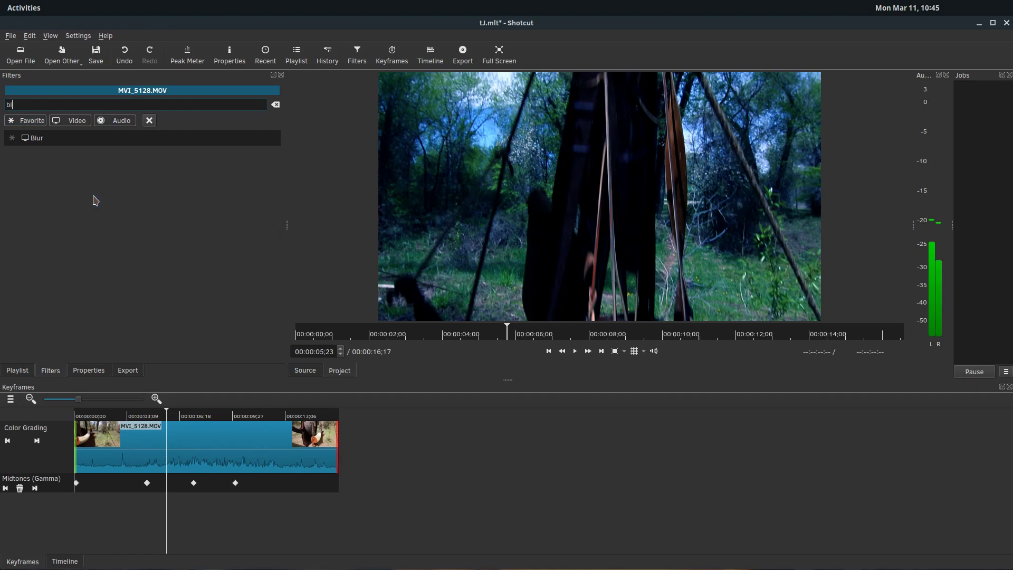
text(ur)
click(28, 140)
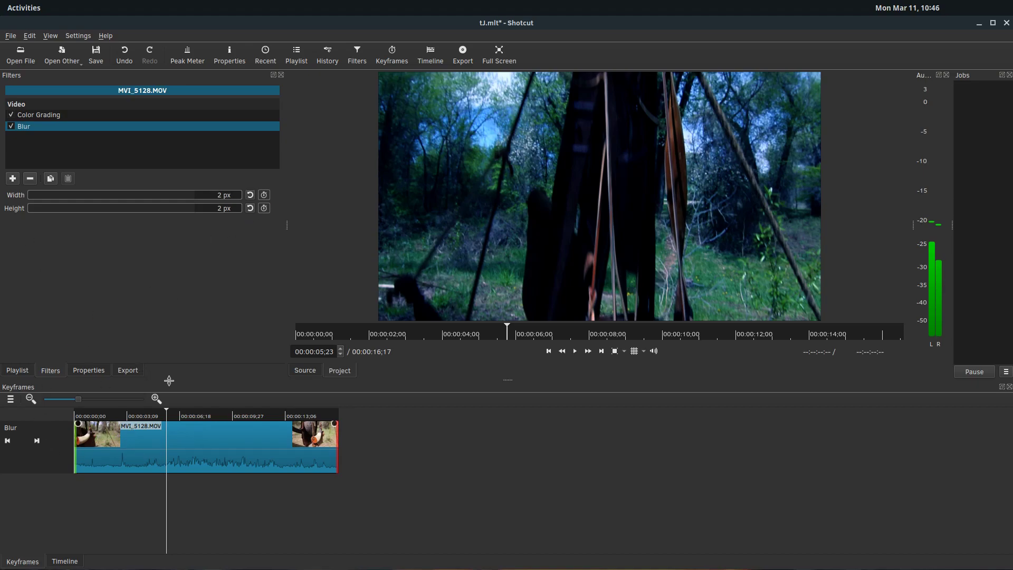
click(264, 195)
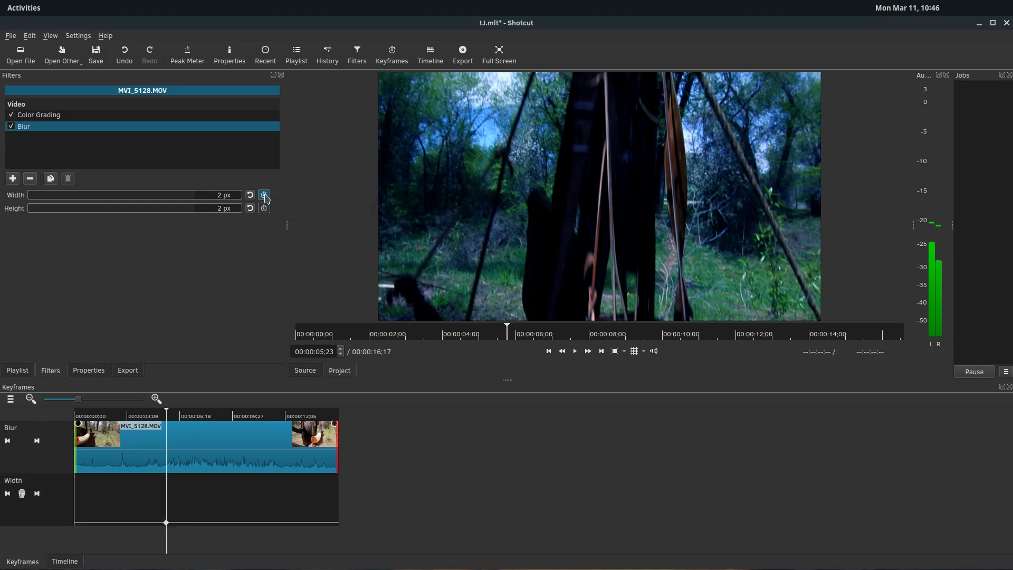
Set Blur Width to 86 px at 09;20, back to 2 px at 12;27, and play to check
click(229, 417)
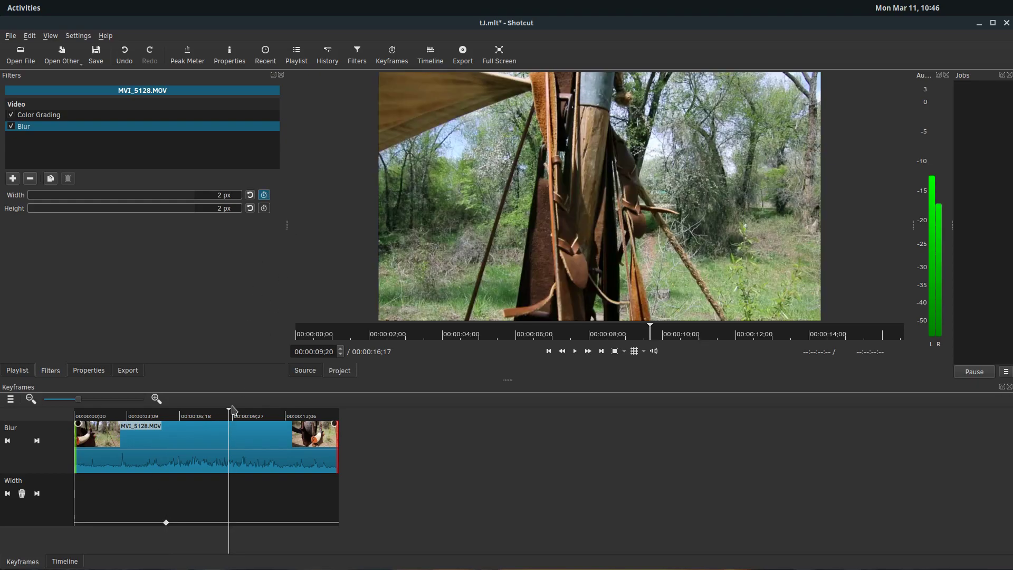
click(196, 199)
text(86)
key(Return)
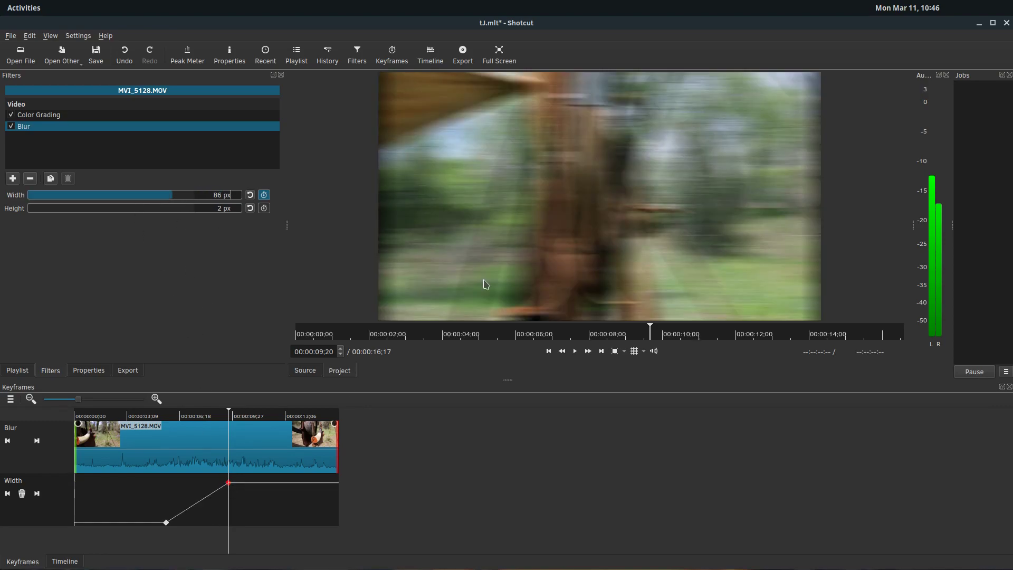
click(280, 416)
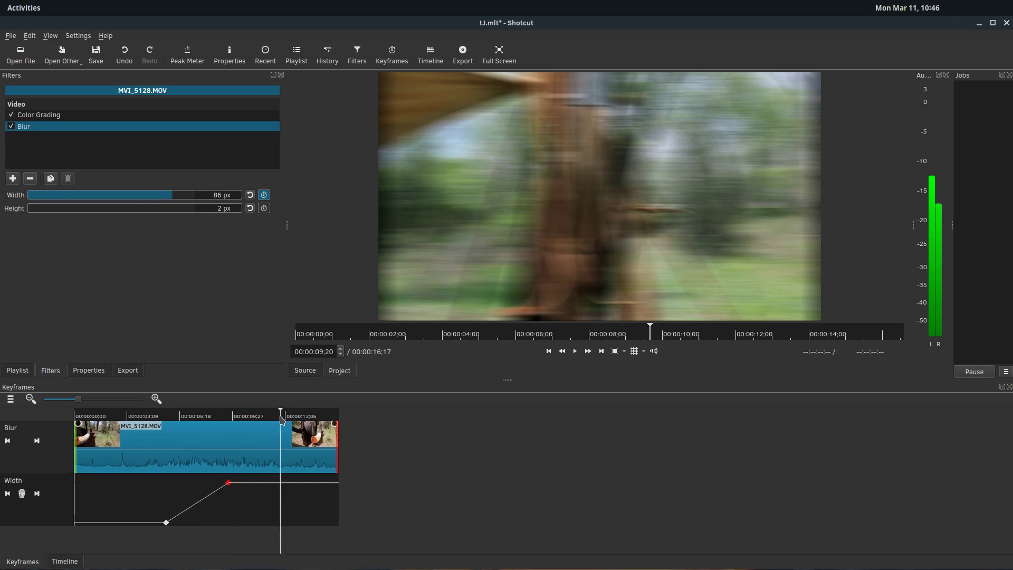
click(250, 195)
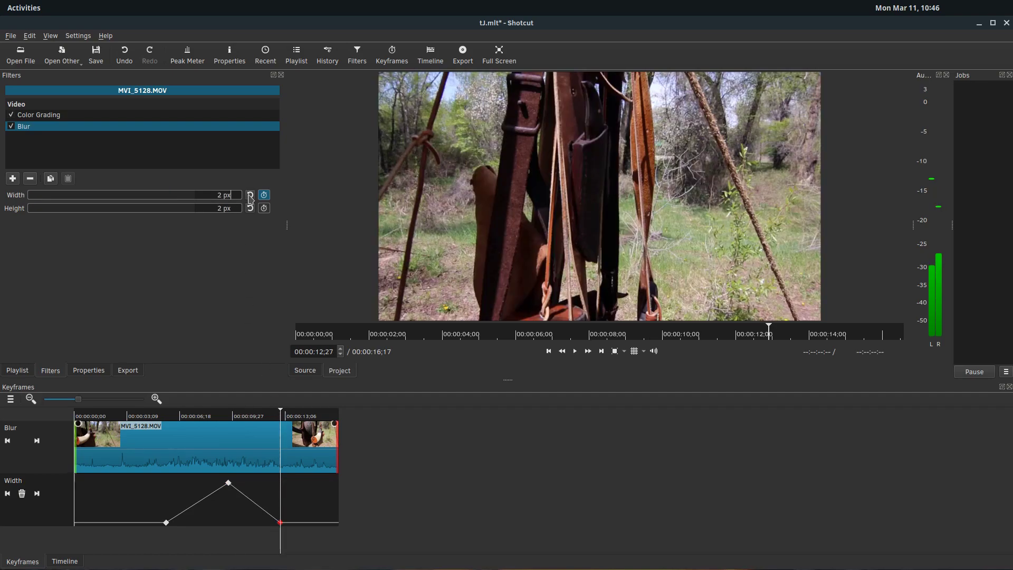
click(152, 417)
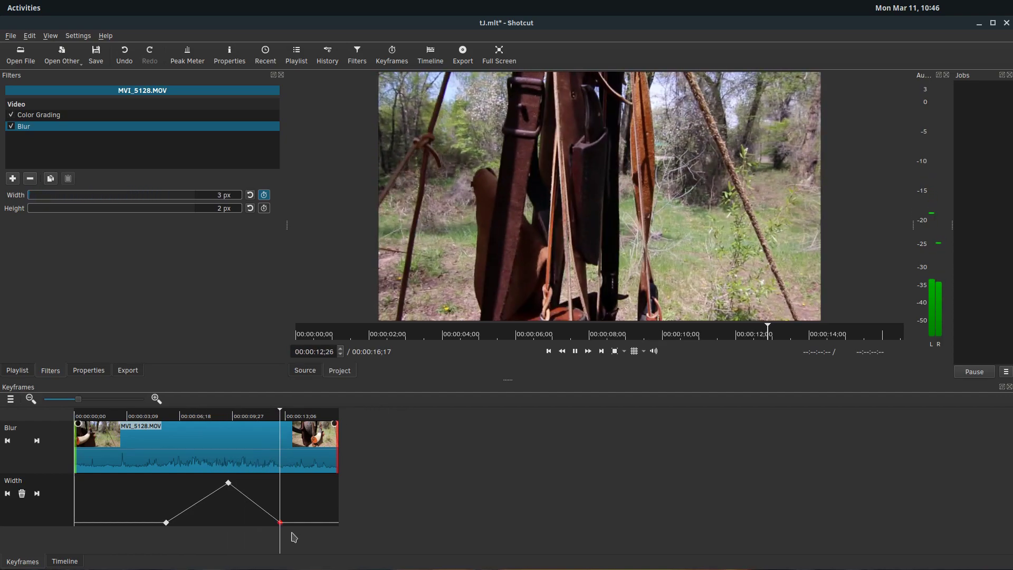
click(575, 351)
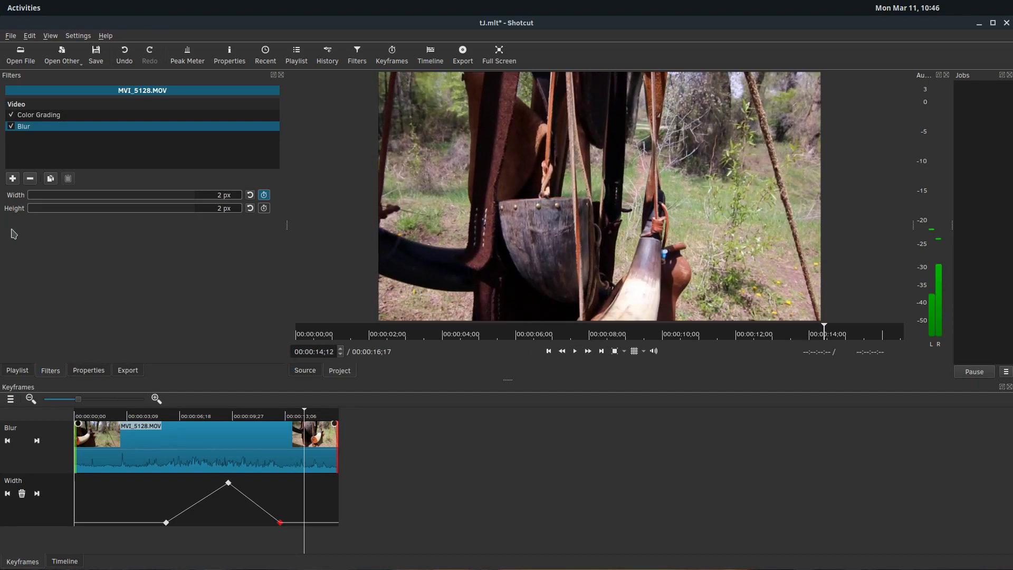
Show the Color Grading settings and place the playhead at 00:00:09;22
click(29, 119)
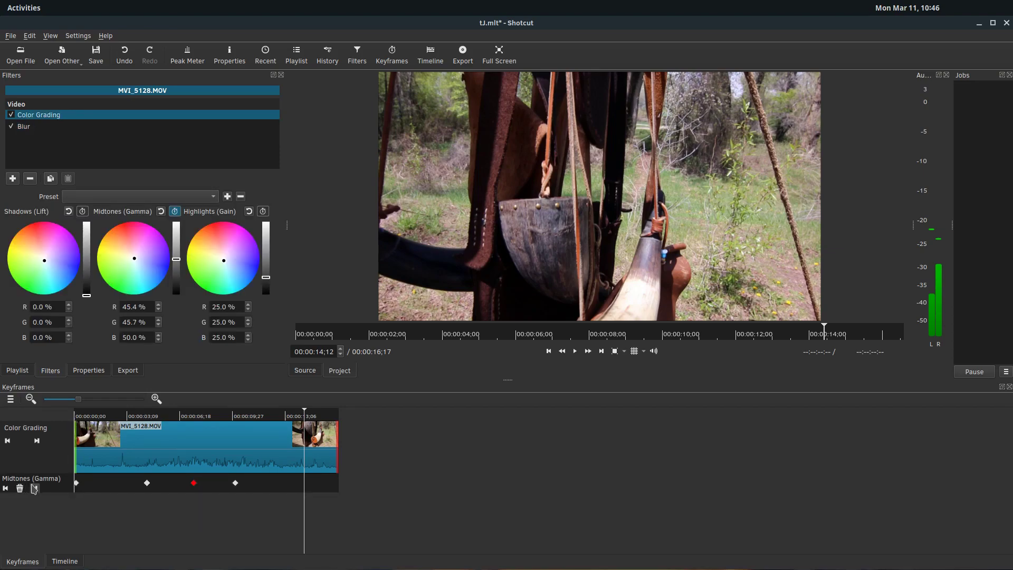
click(24, 128)
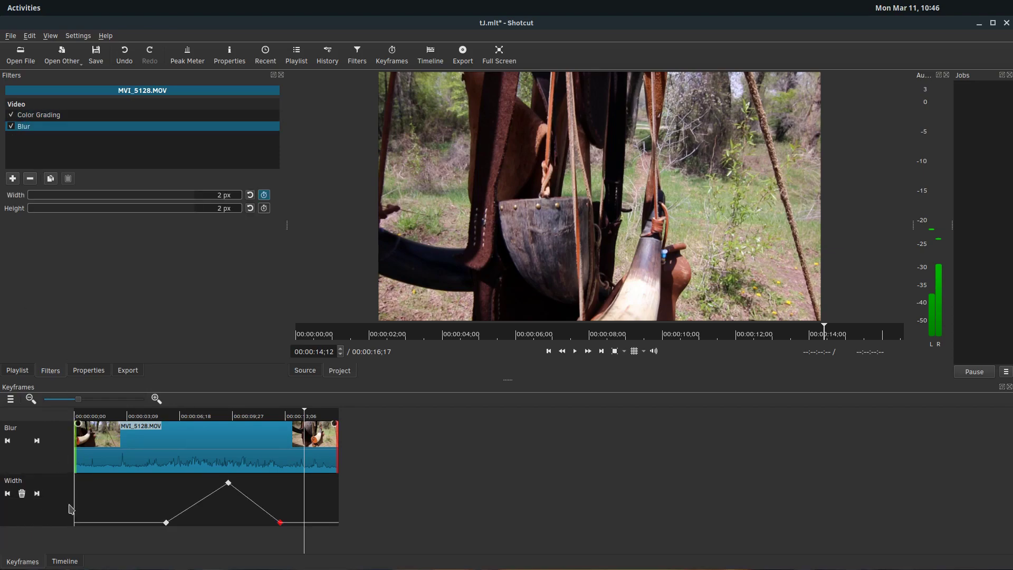
click(39, 119)
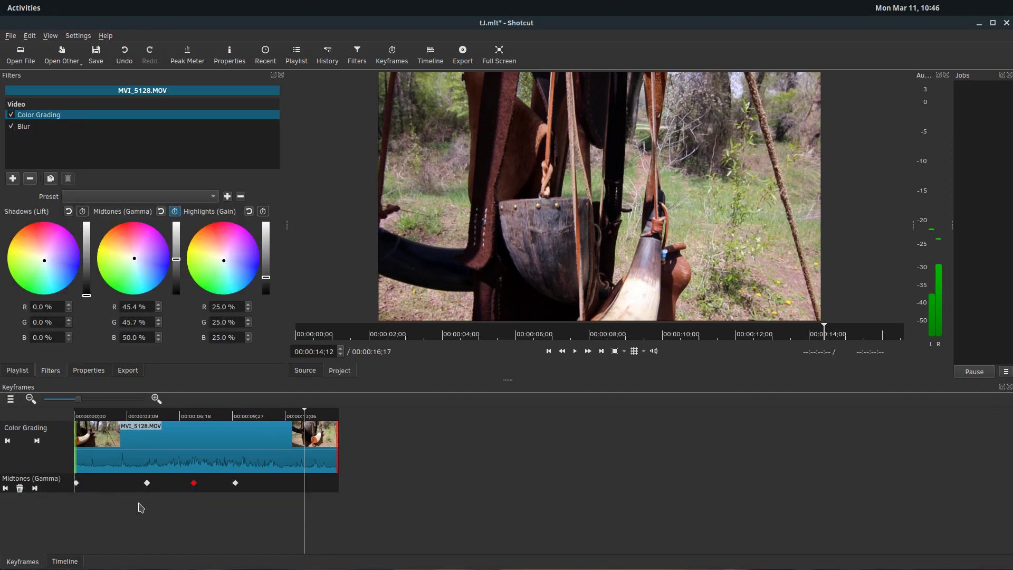
click(230, 419)
click(176, 420)
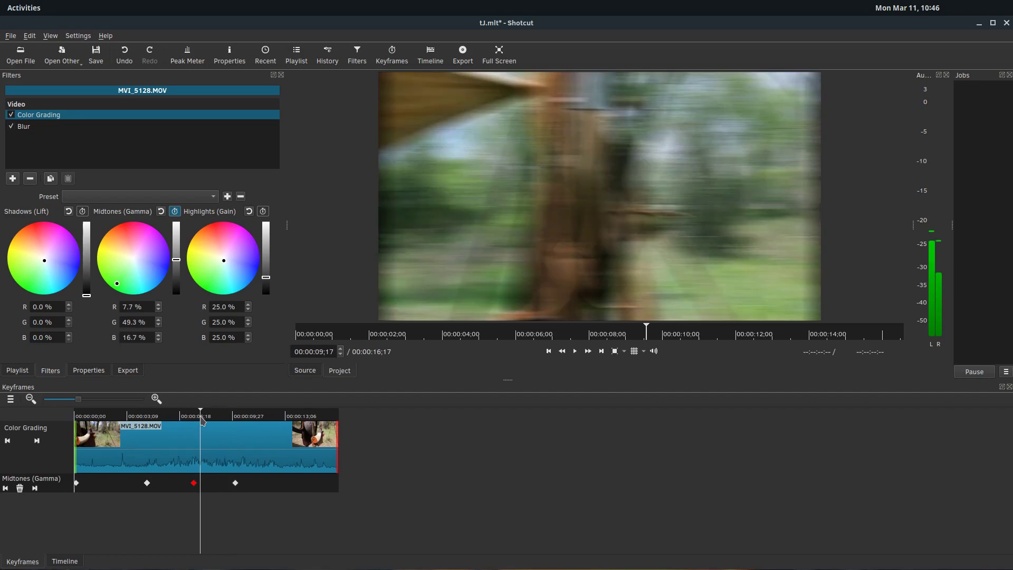
click(231, 421)
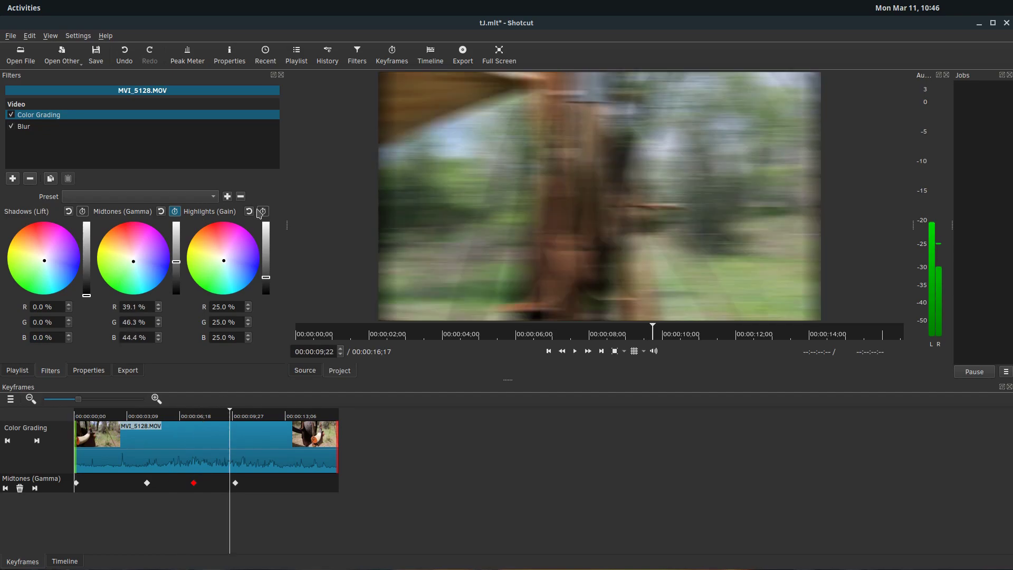
Enable Highlights (Gain) and Shadows (Lift) keyframing, adding keyframes at 00:00:09;22
click(263, 212)
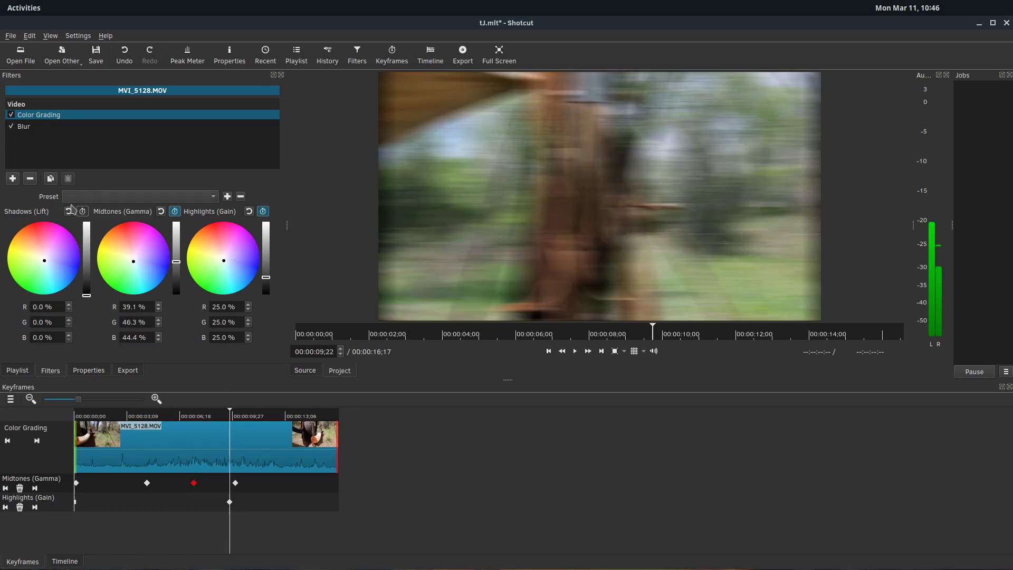
click(82, 212)
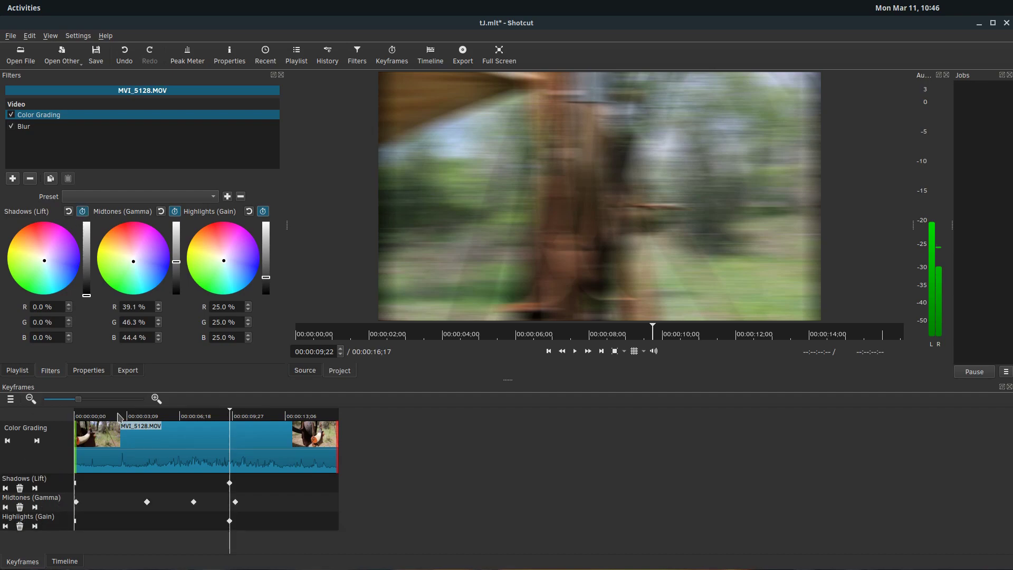
click(30, 129)
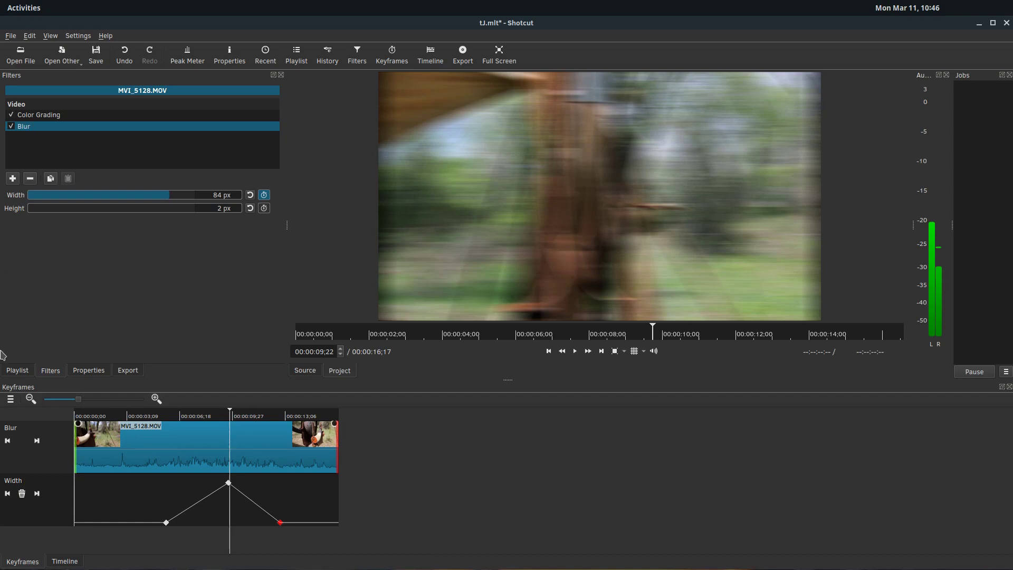
click(47, 117)
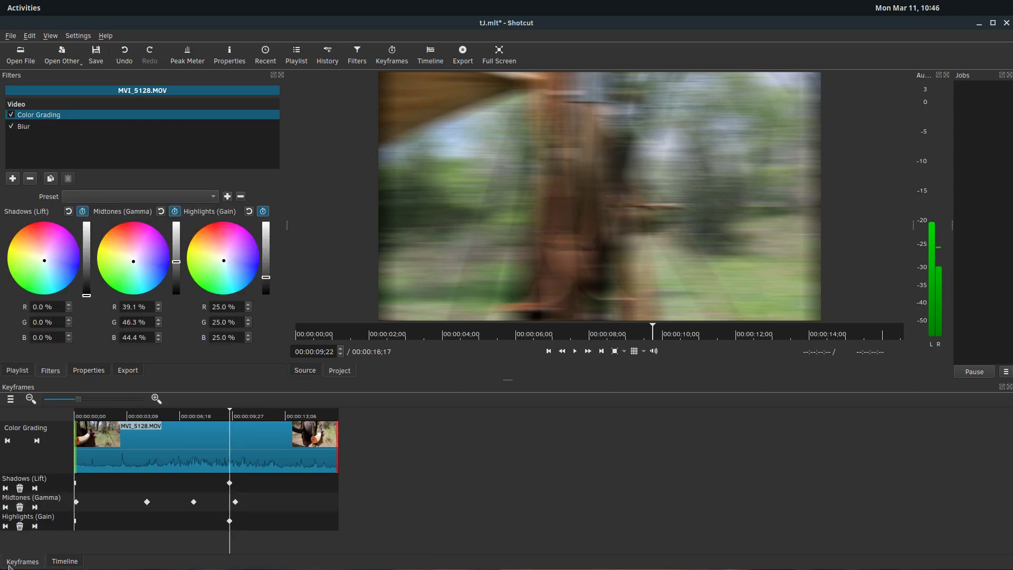
click(64, 561)
click(22, 562)
Tint the highlights and raise the Shadows slider at 00:00:02;11, tinting the picture pink
drag(224, 258, 254, 275)
click(285, 416)
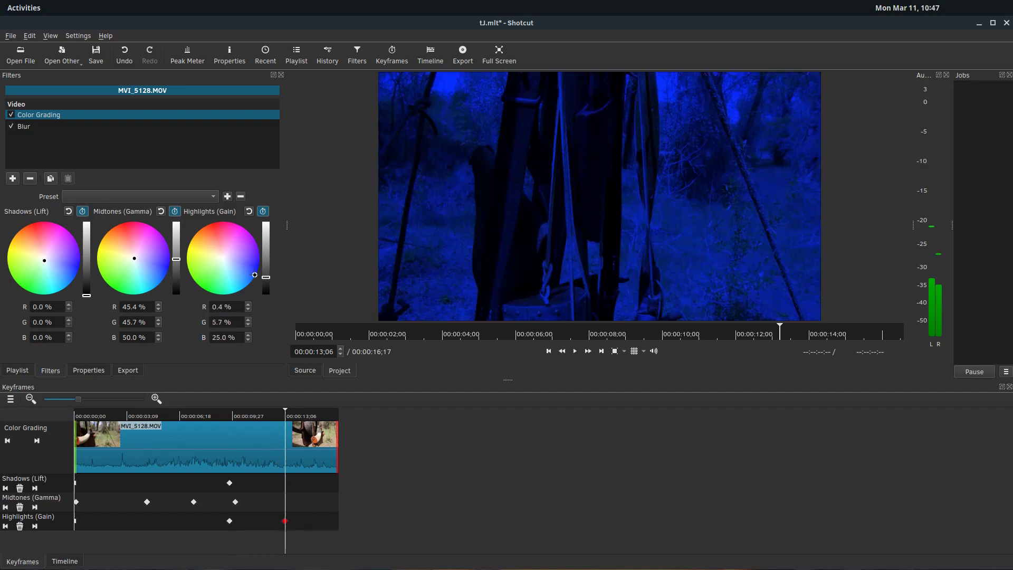
click(112, 414)
drag(86, 295, 86, 237)
Rewind and play the clip to preview the colour grading
drag(106, 418, 74, 416)
click(574, 352)
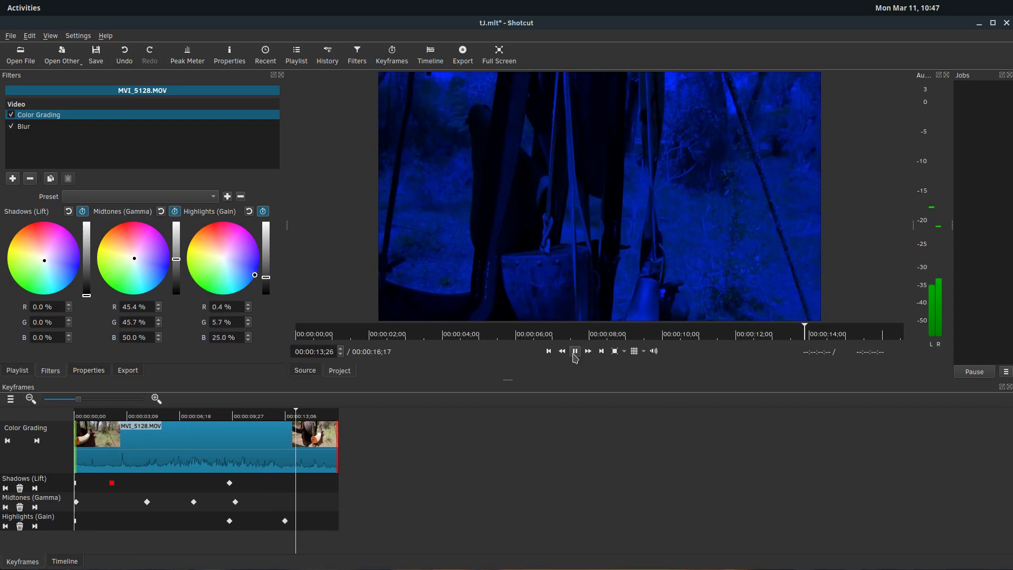
click(574, 353)
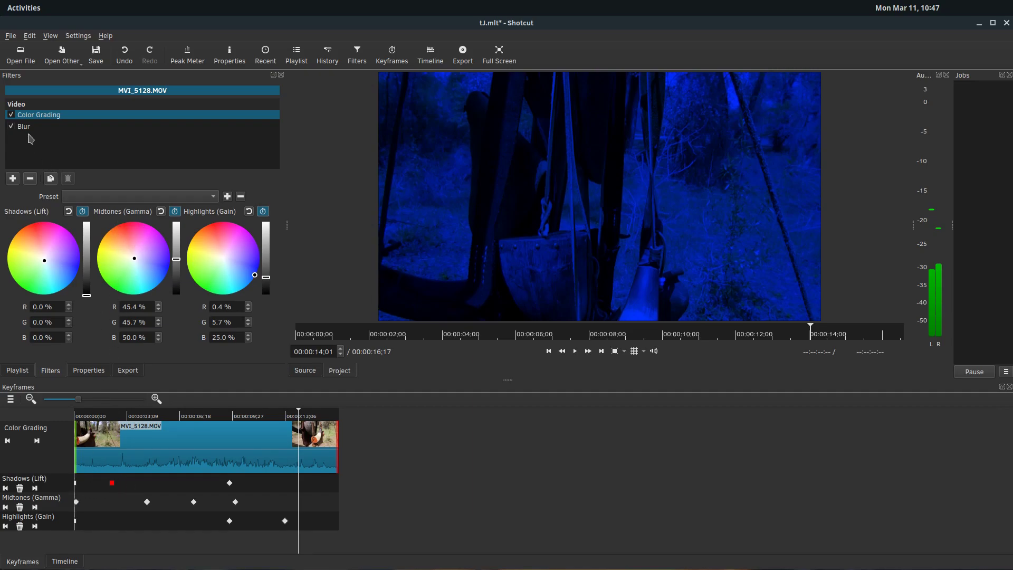
On the Blur filter, nudge the Width peak at 09;21, enlarge the Keyframes panel, and keyframe Height
click(24, 128)
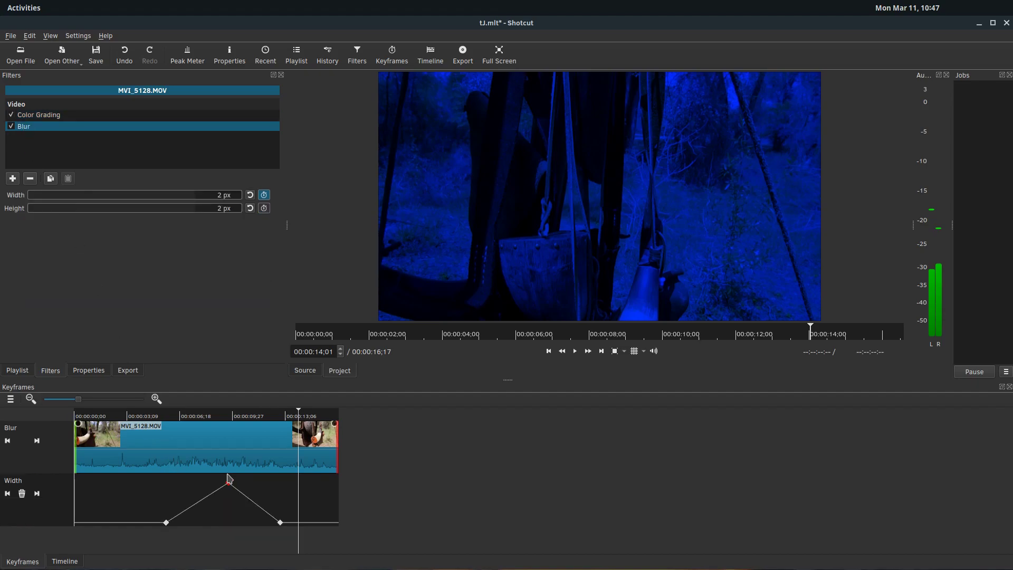
click(230, 421)
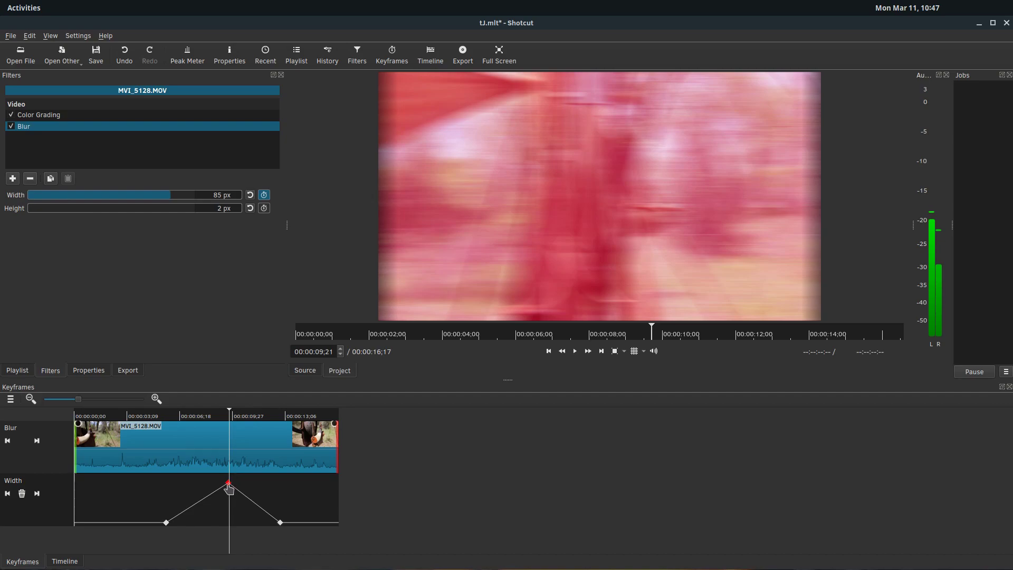
mouse_move(229, 488)
mouse_down()
mouse_move(228, 534)
mouse_move(226, 490)
mouse_up()
drag(504, 390, 506, 375)
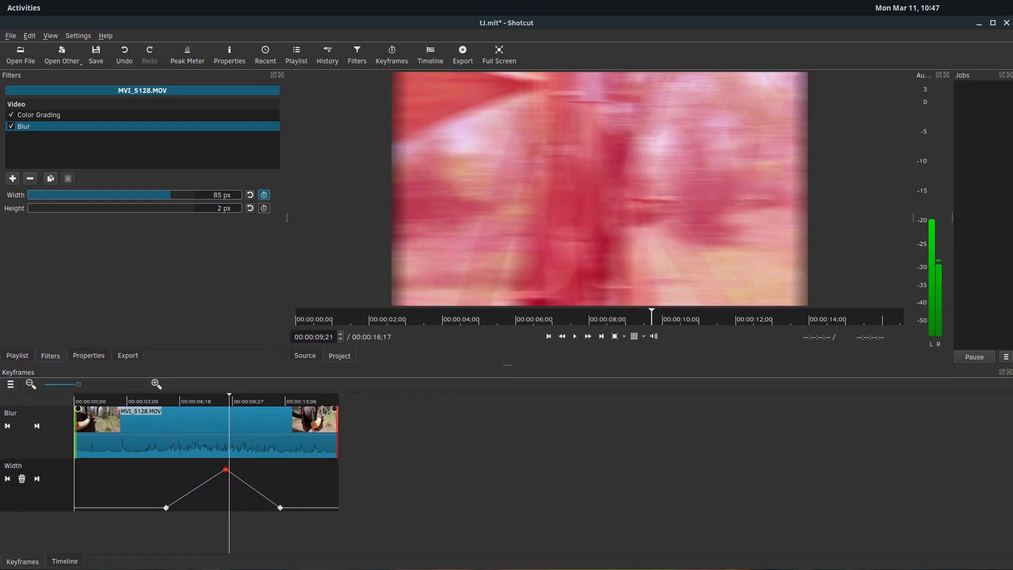
click(264, 209)
Set Blur Height to 97 px at 00:00:06;05 and 91 px at 00:00:12;13
scroll(246, 505, down, 1)
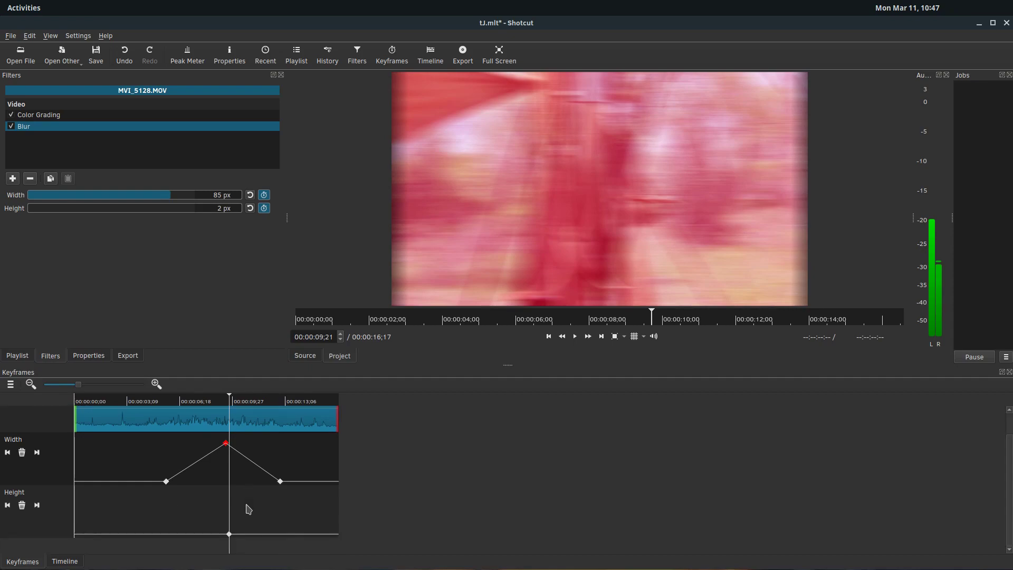
click(173, 531)
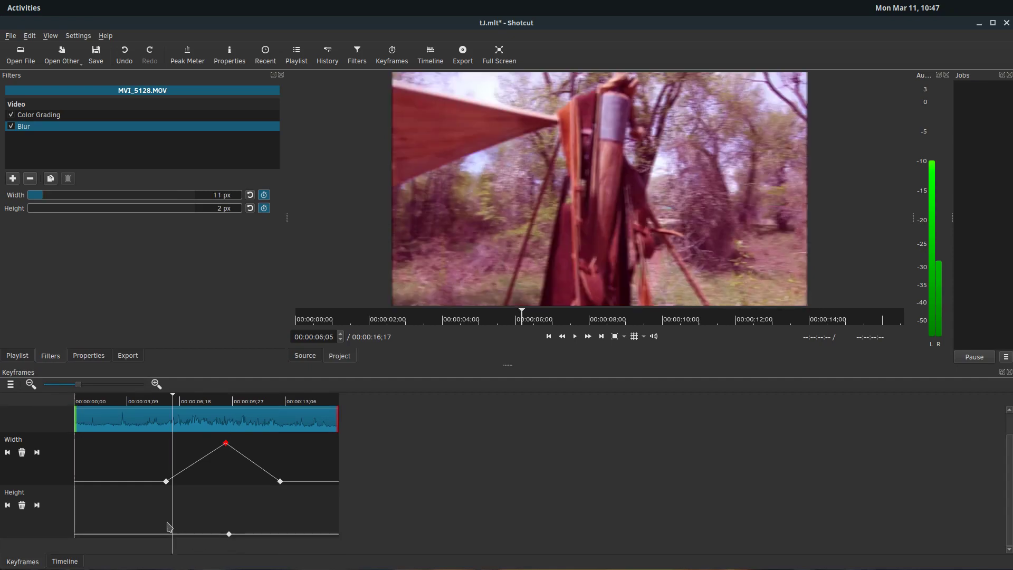
click(194, 211)
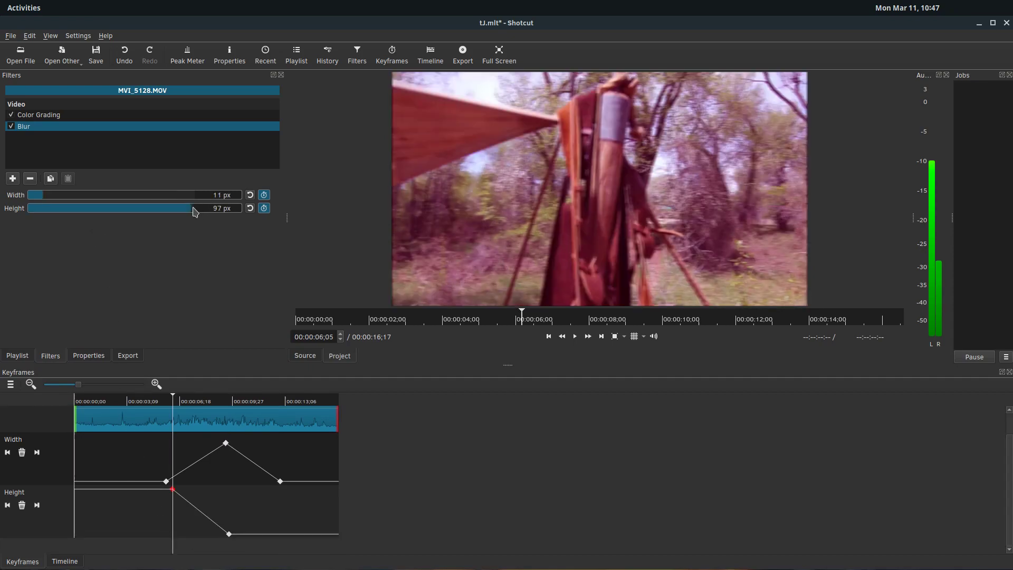
click(225, 530)
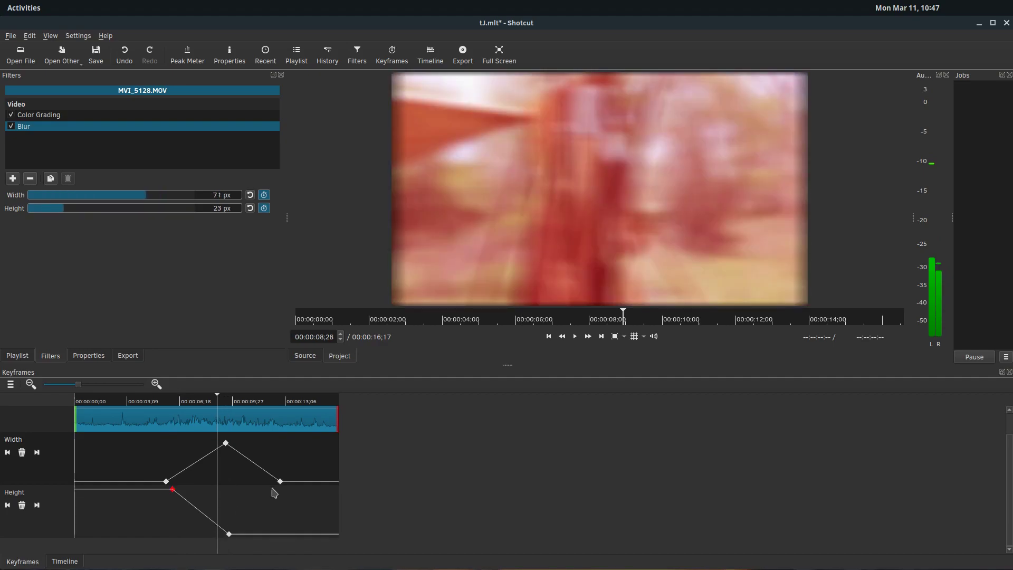
click(273, 481)
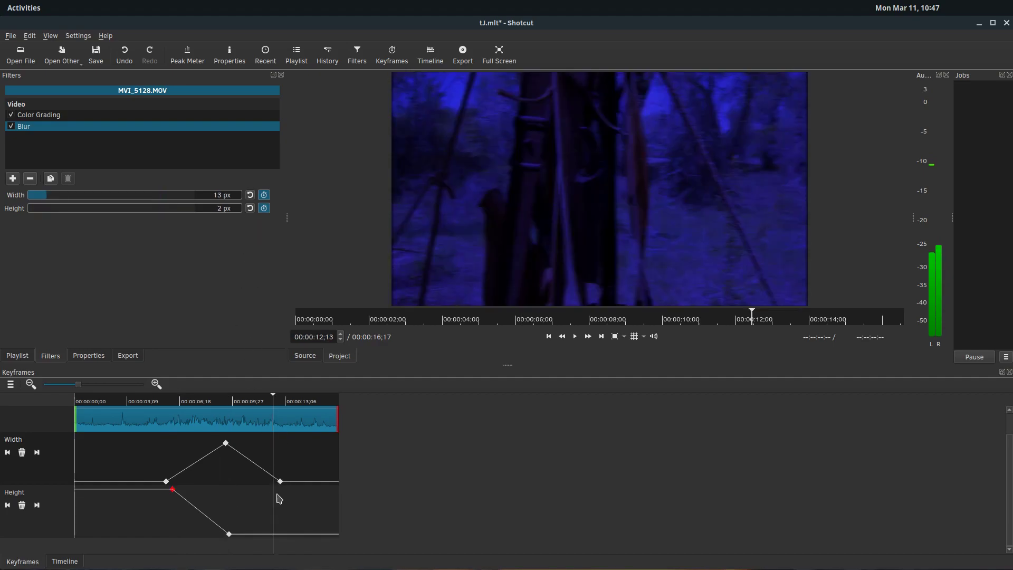
drag(202, 209, 184, 210)
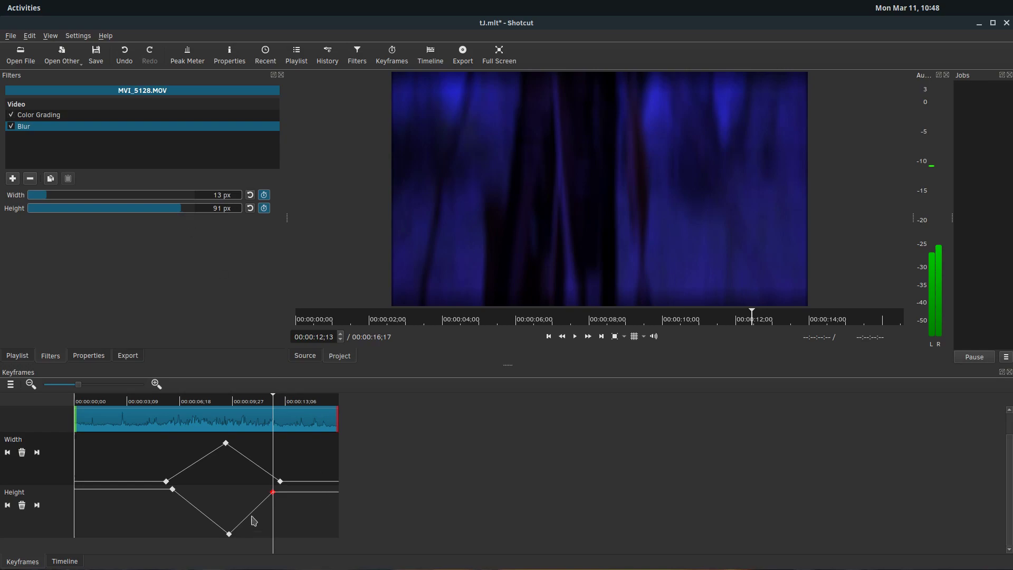
Preview the blur from about six seconds, pausing at 00:00:12;10
click(171, 402)
click(575, 338)
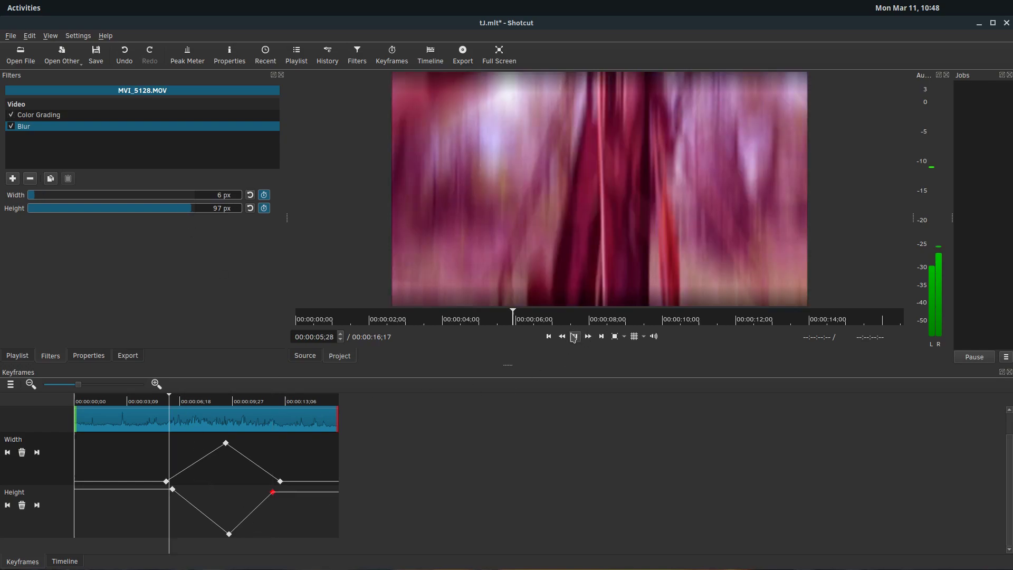
click(575, 338)
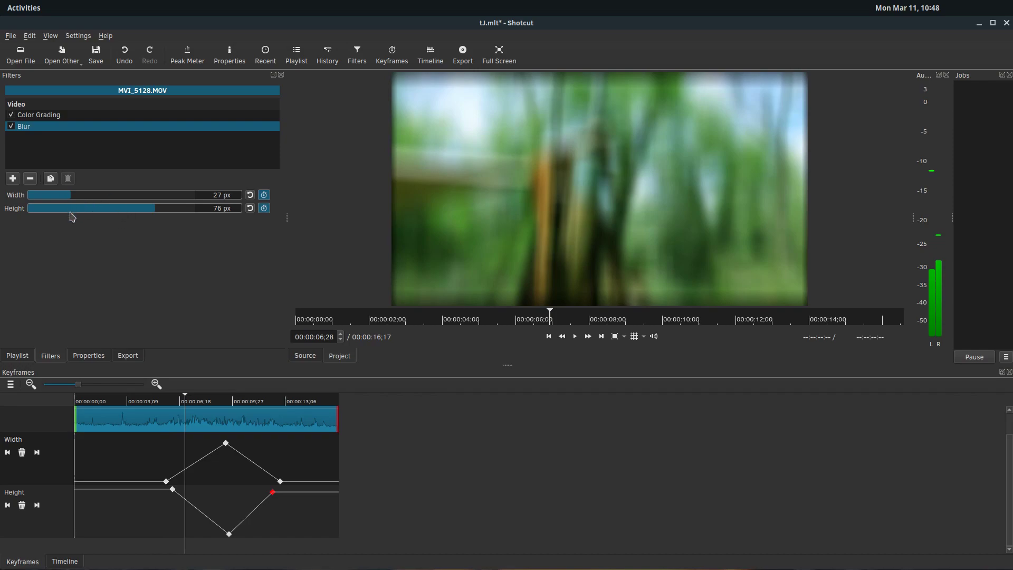
click(575, 336)
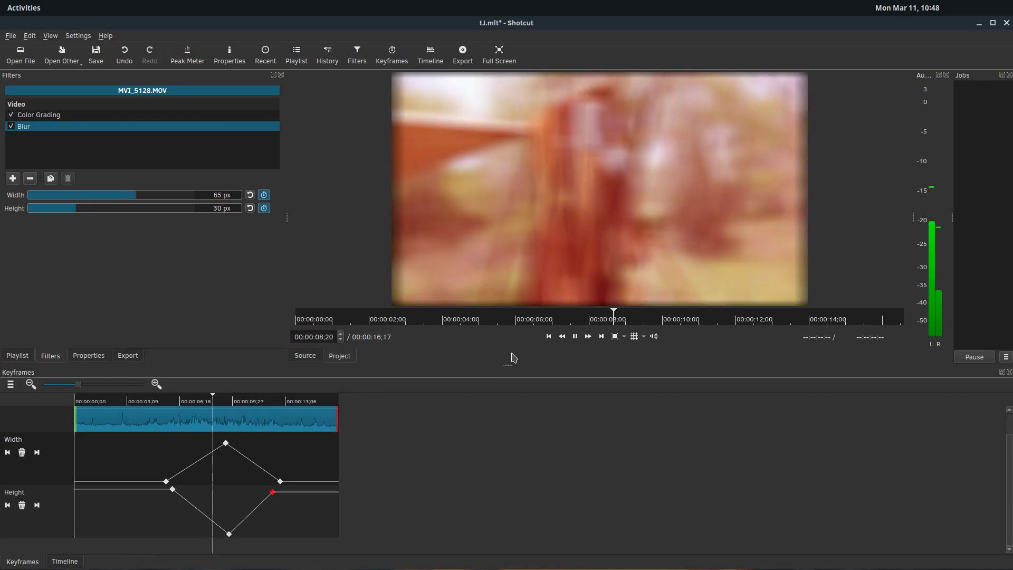
click(575, 336)
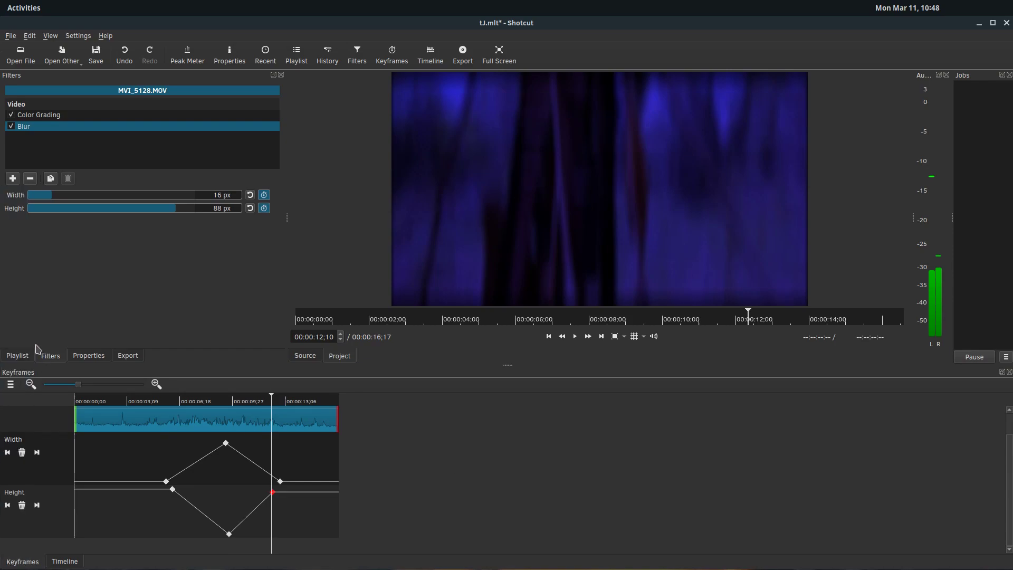
click(13, 178)
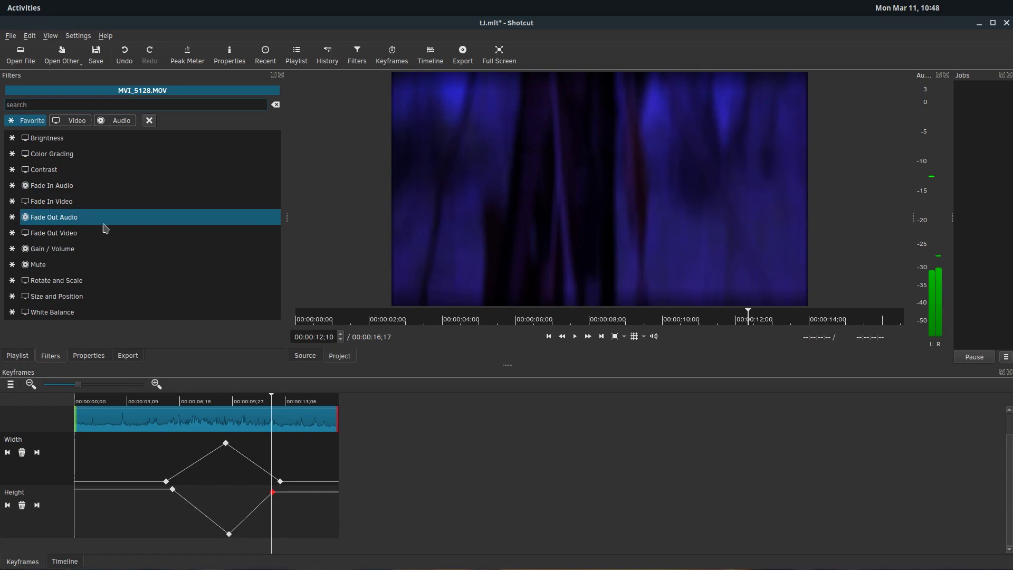
Add an audio Gain / Volume filter, enable its keyframing, then remove it again
click(117, 123)
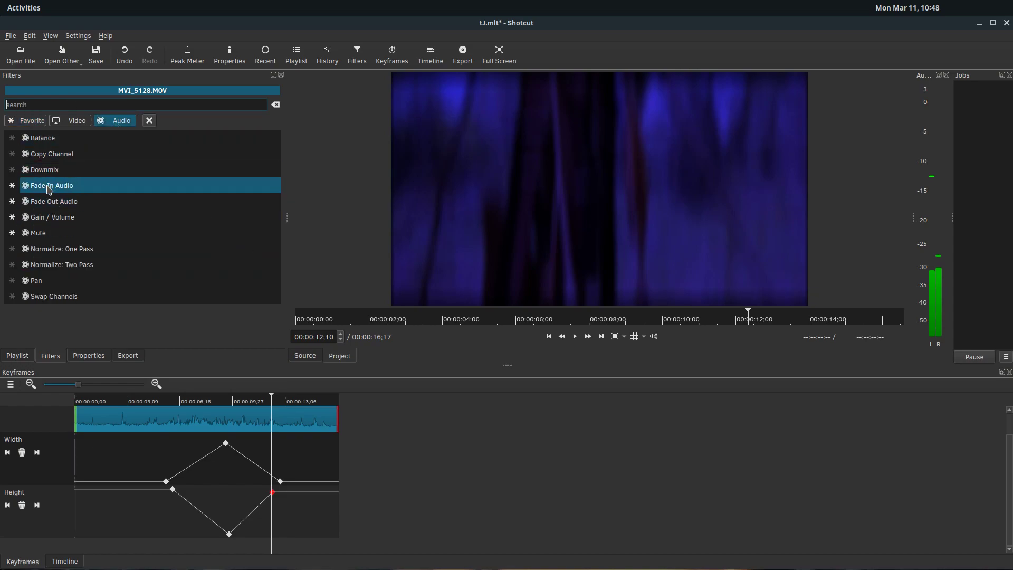
click(43, 218)
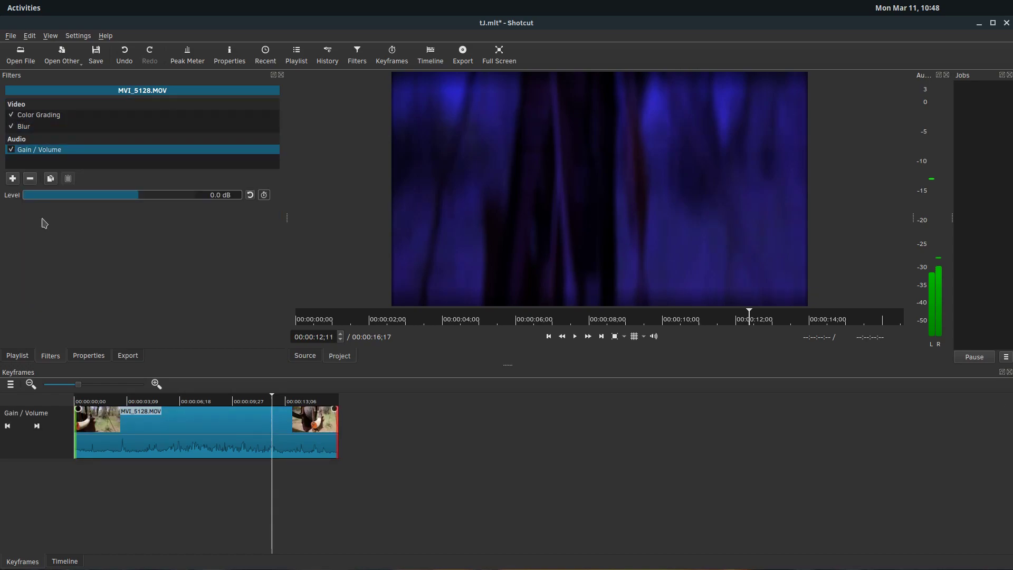
click(264, 195)
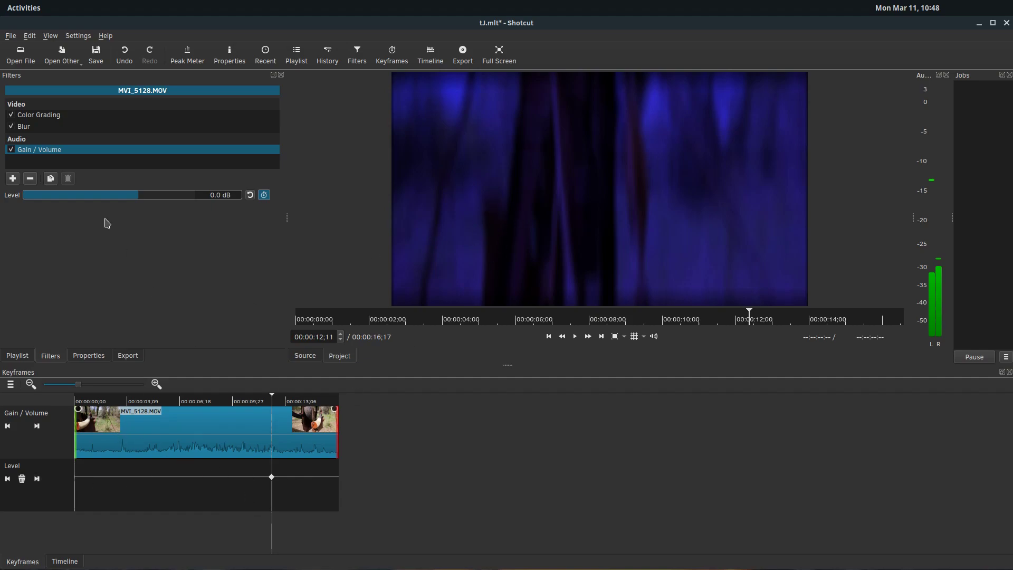
click(29, 180)
Add the Sharpen filter from the Video filters list
click(12, 179)
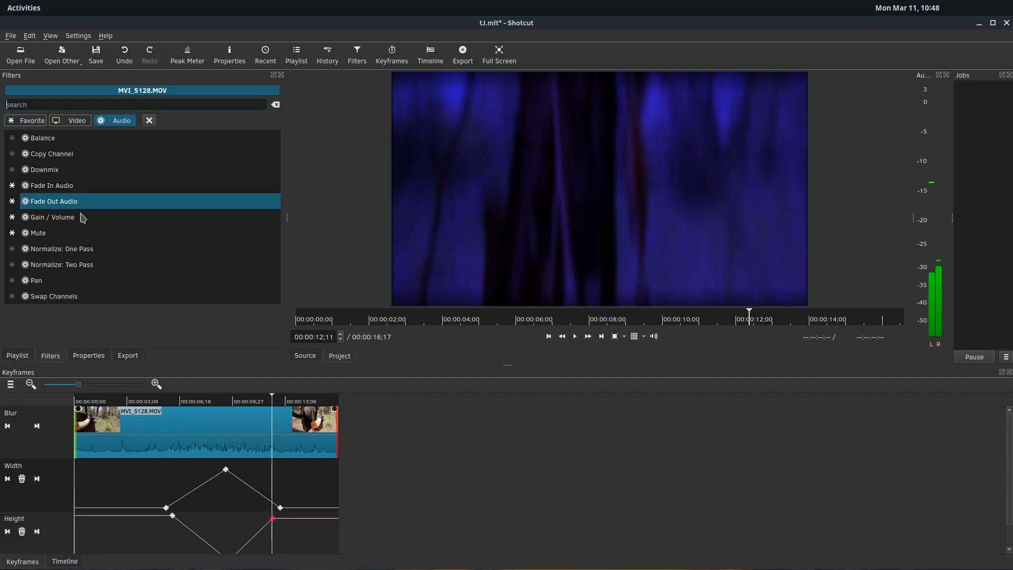
click(79, 121)
scroll(98, 242, down, 7)
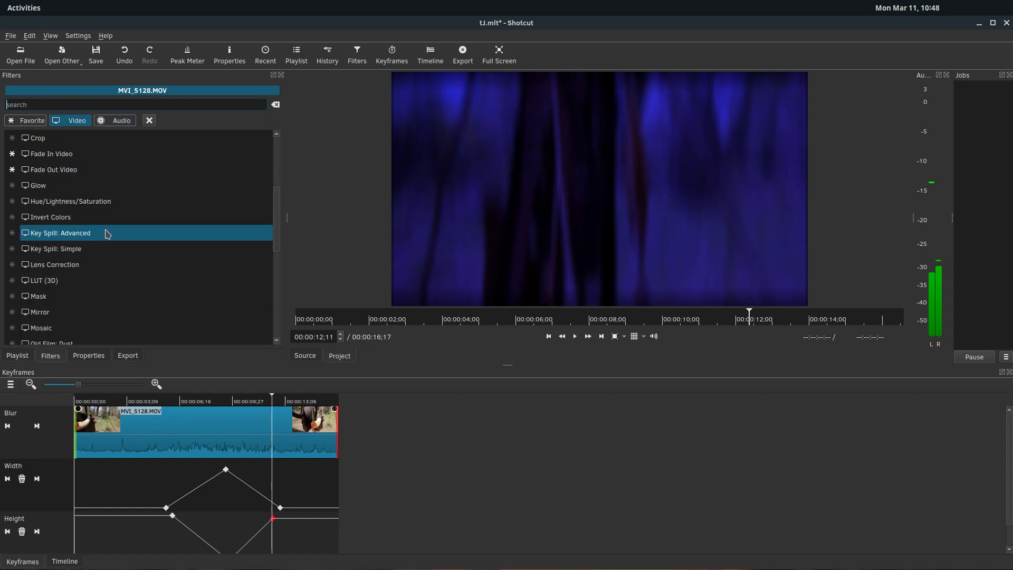
scroll(61, 292, down, 1)
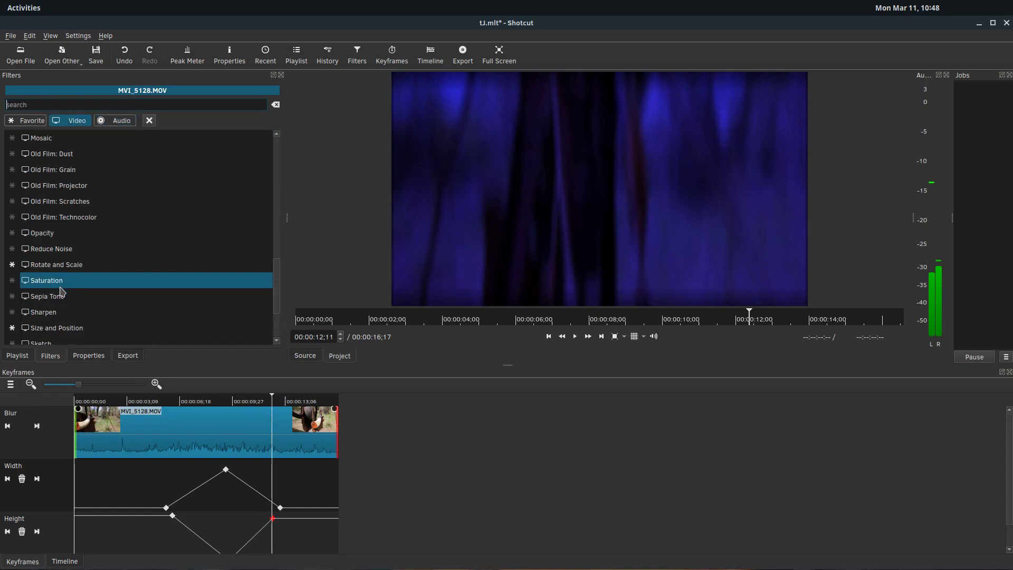
click(47, 290)
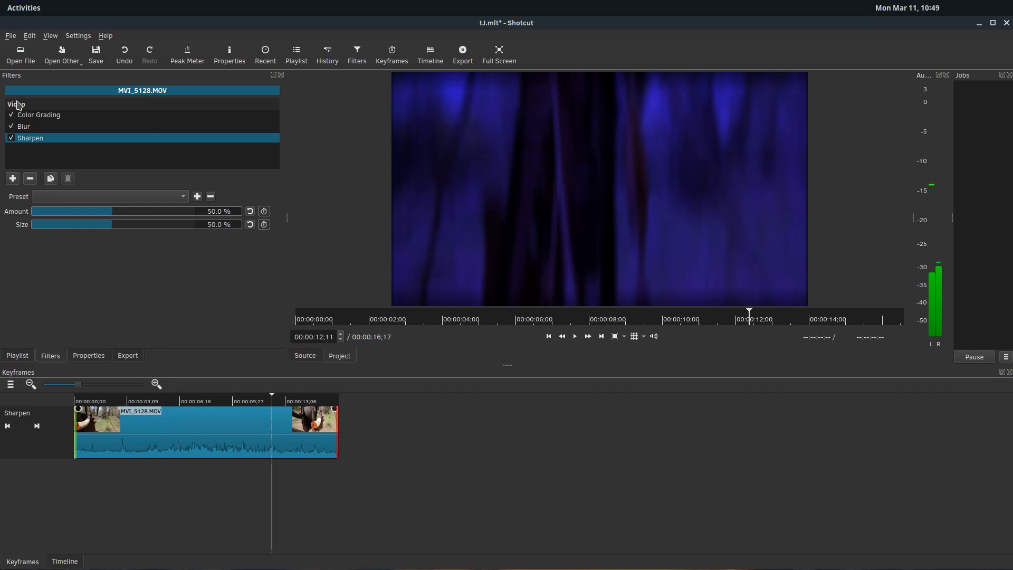
Drag the Blur Width peak keyframe slightly earlier to about 00:00:09;17
click(24, 126)
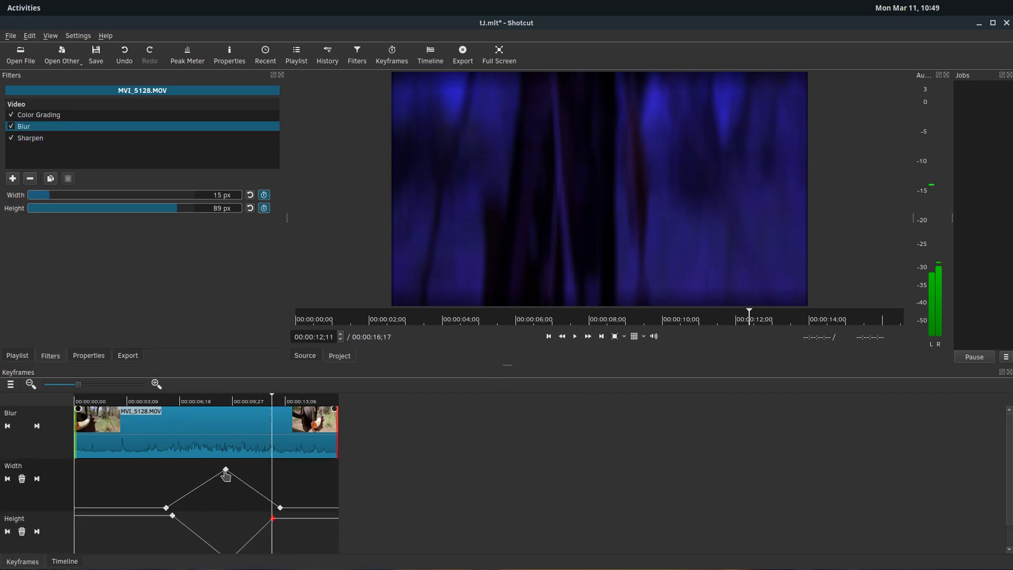
mouse_move(225, 471)
mouse_down()
mouse_move(195, 478)
mouse_move(224, 476)
mouse_up()
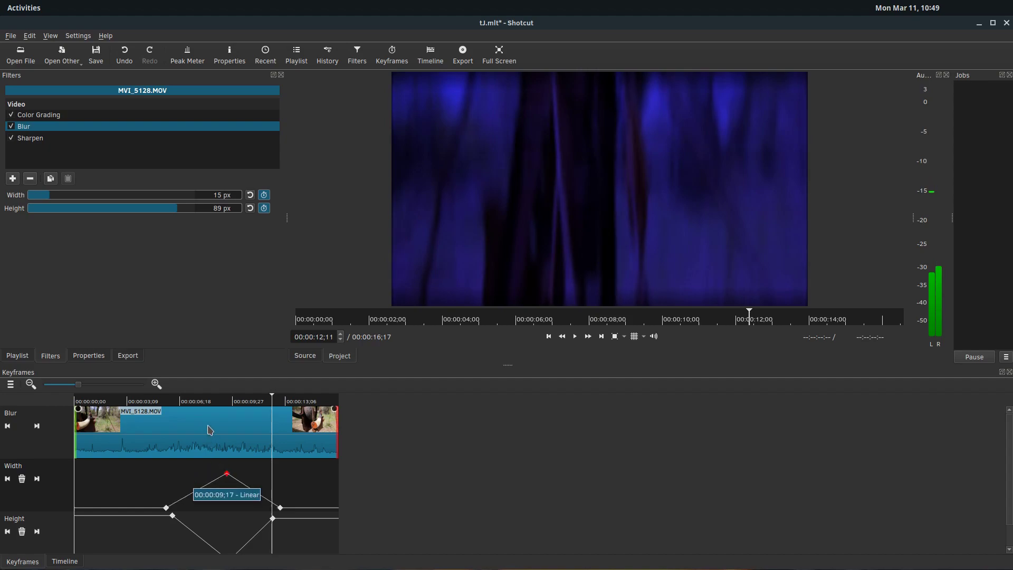